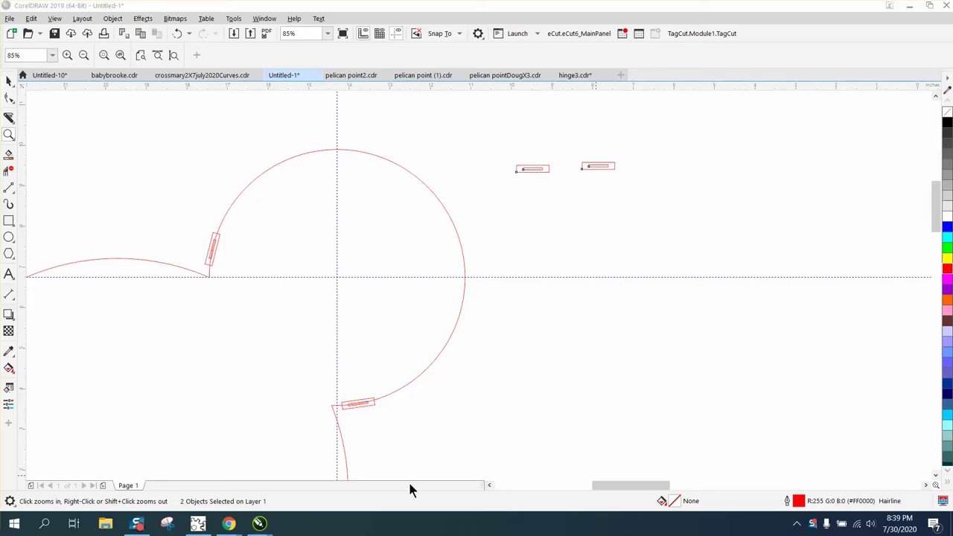
# Check the hinge tag group's rotate handles, then zoom in on where the ear arc meets the head.
pyautogui.click(8, 81)
pyautogui.click(216, 239)
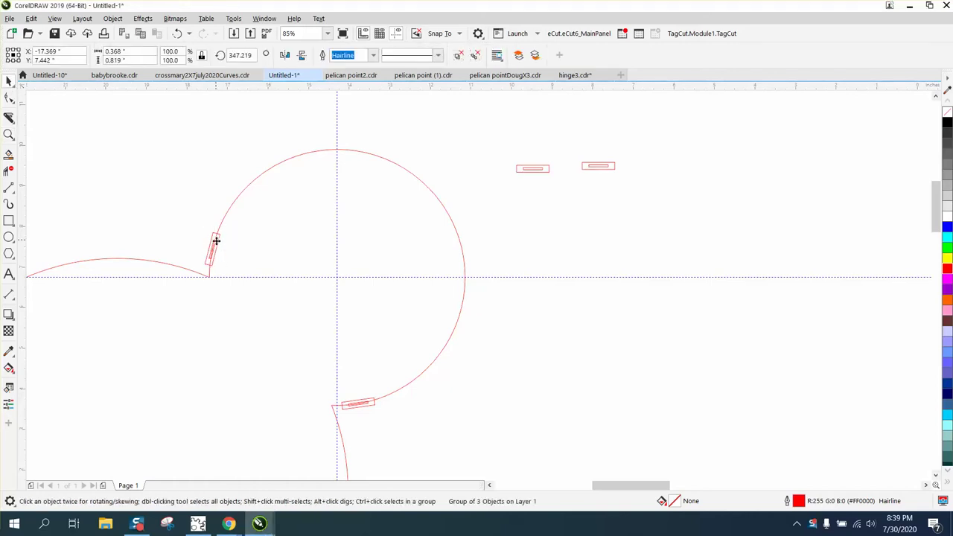
pyautogui.click(214, 239)
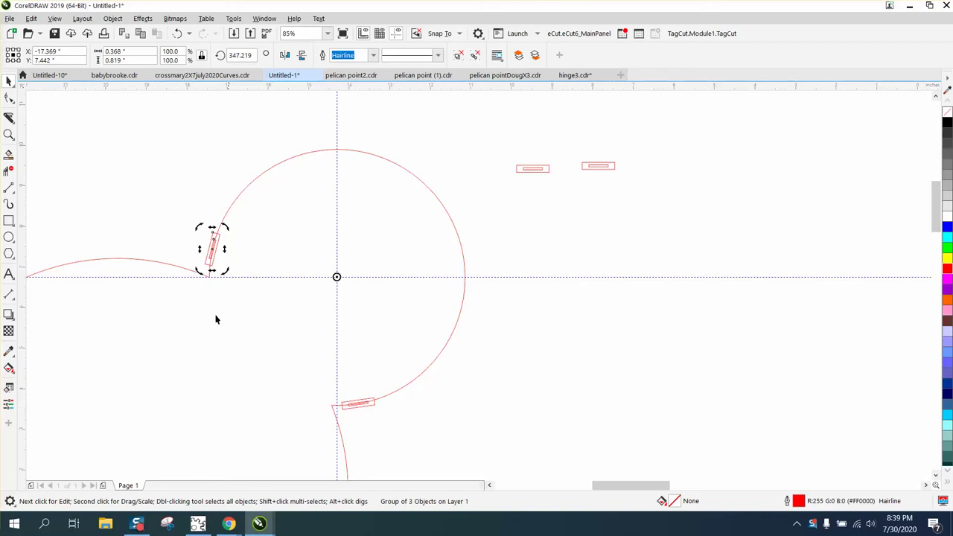
pyautogui.click(172, 244)
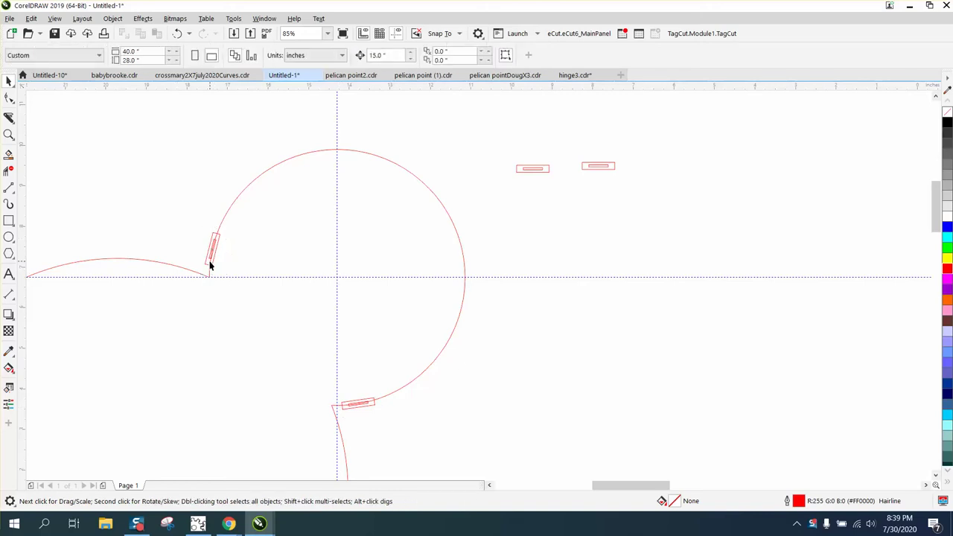
pyautogui.click(9, 135)
pyautogui.moveTo(147, 193); pyautogui.dragTo(418, 355)
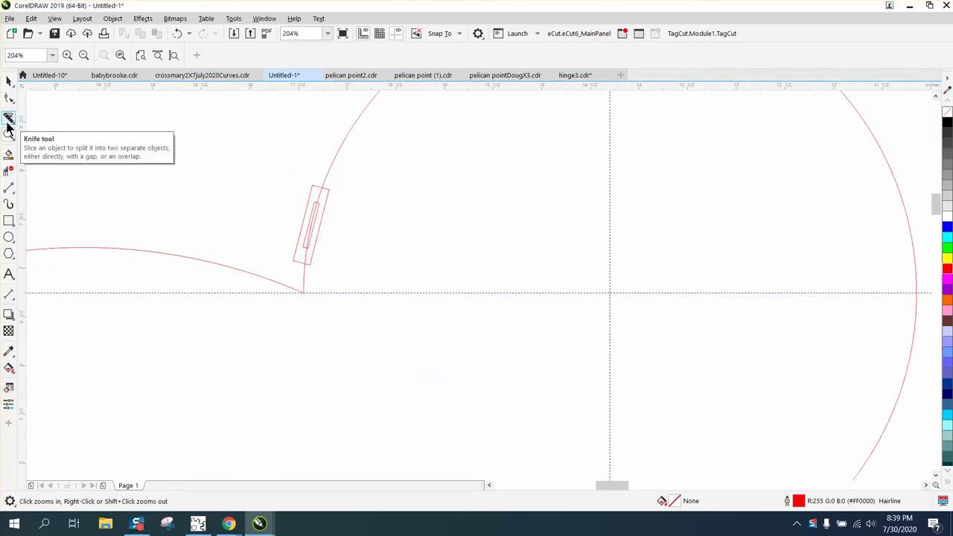
# Break the ear circle's curve apart into separate pieces with Object > Break Curve Apart.
pyautogui.click(9, 172)
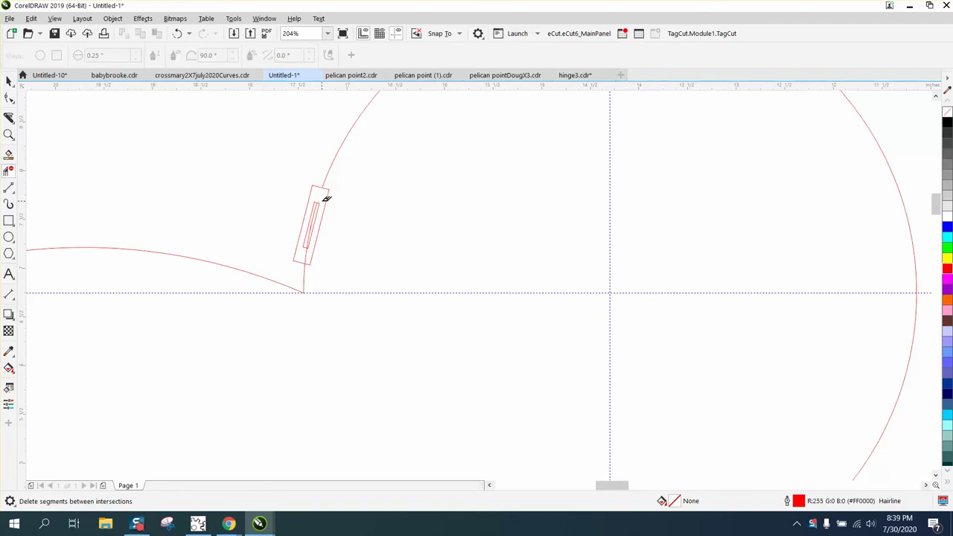
pyautogui.scroll(-2, 840, 315)
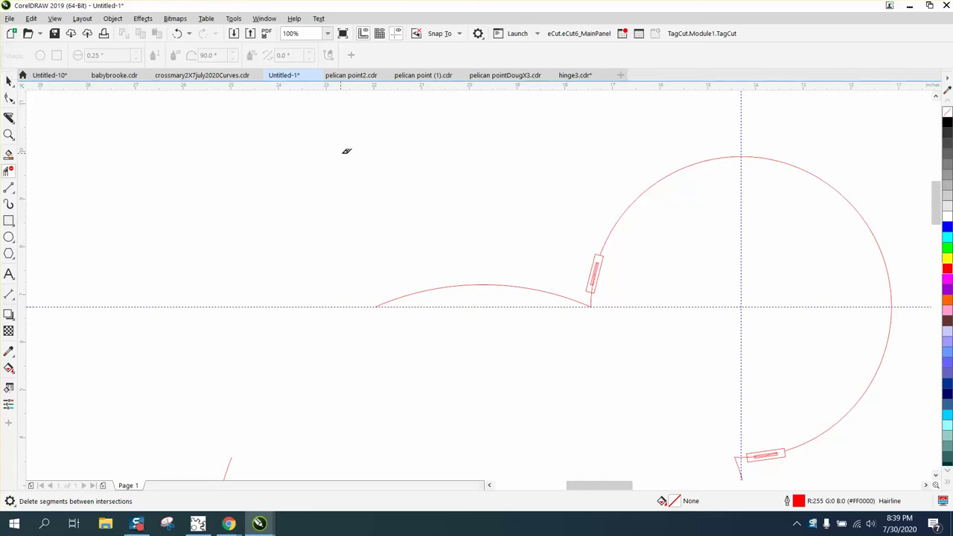
pyautogui.click(9, 81)
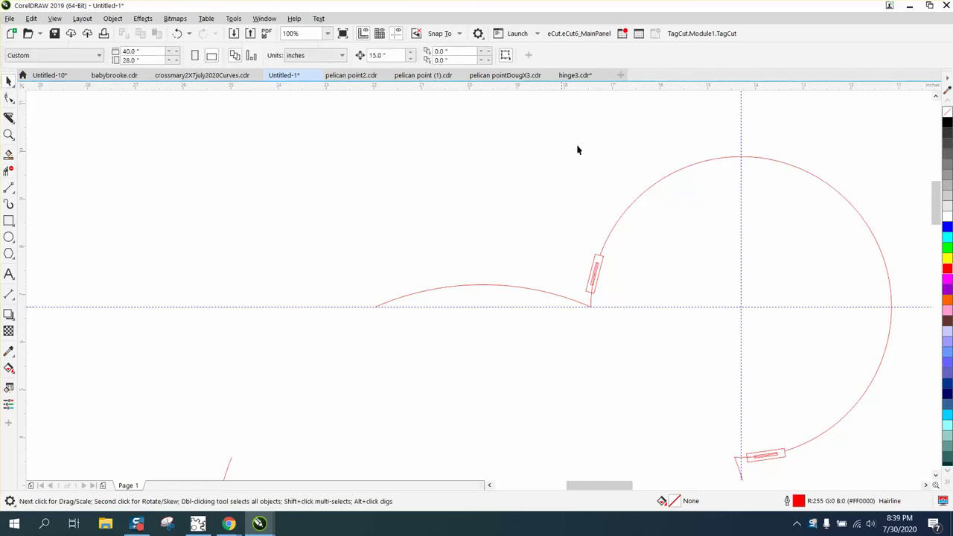
pyautogui.click(676, 177)
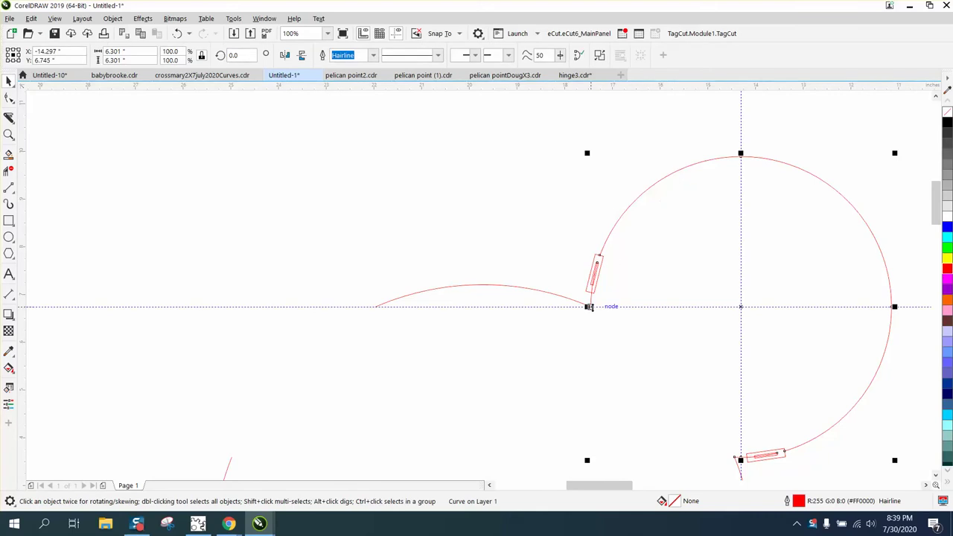
pyautogui.click(112, 18)
pyautogui.click(153, 286)
pyautogui.click(544, 224)
# Delete the upper ear arc so only the two hinge tags remain.
pyautogui.click(633, 202)
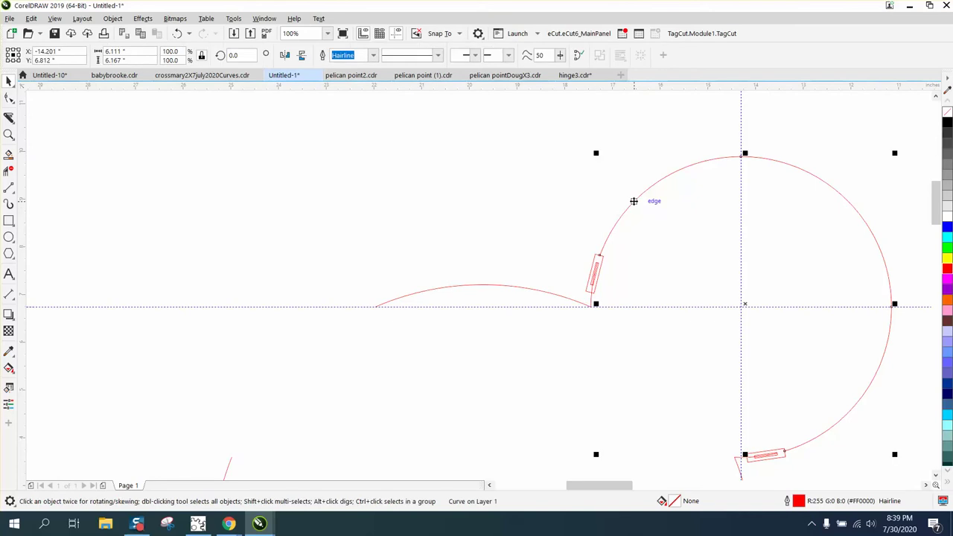
pyautogui.scroll(-1, 630, 202)
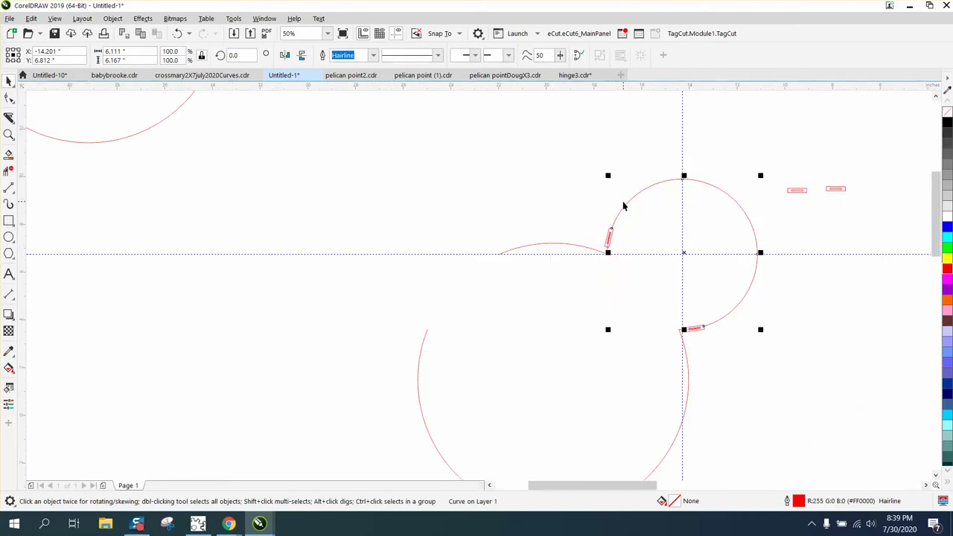
pyautogui.press('Delete')
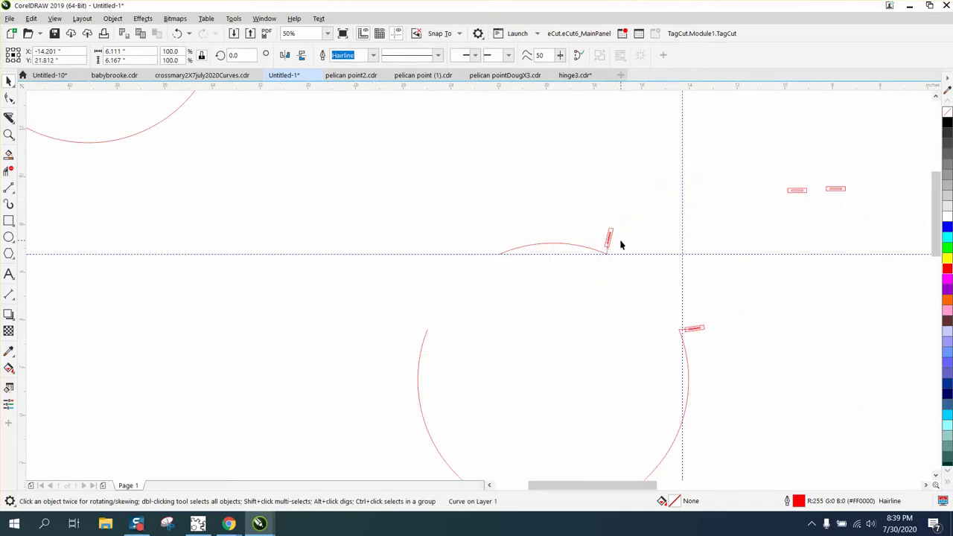
pyautogui.scroll(-1, 621, 244)
pyautogui.scroll(-1, 631, 237)
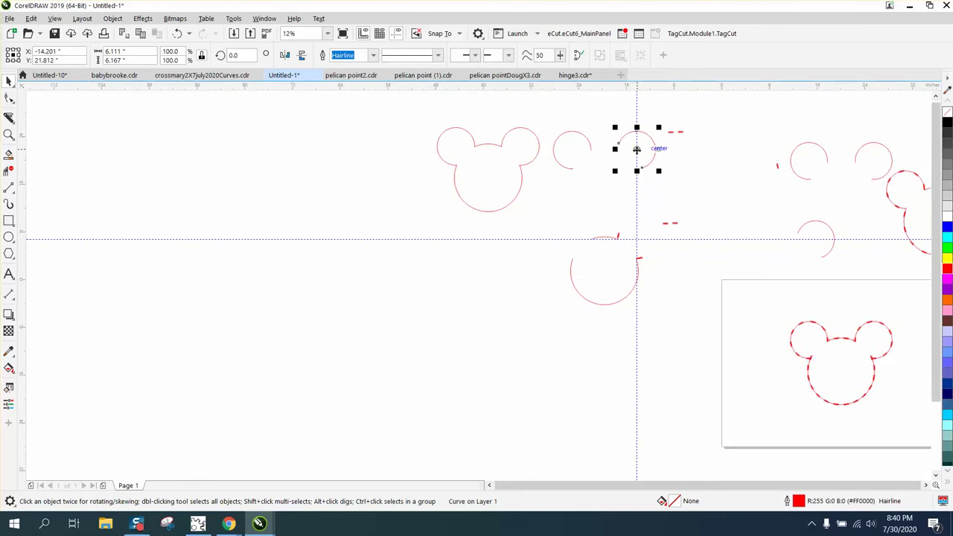
# Select both small hinge rectangles on the ear arc and align them.
pyautogui.click(9, 135)
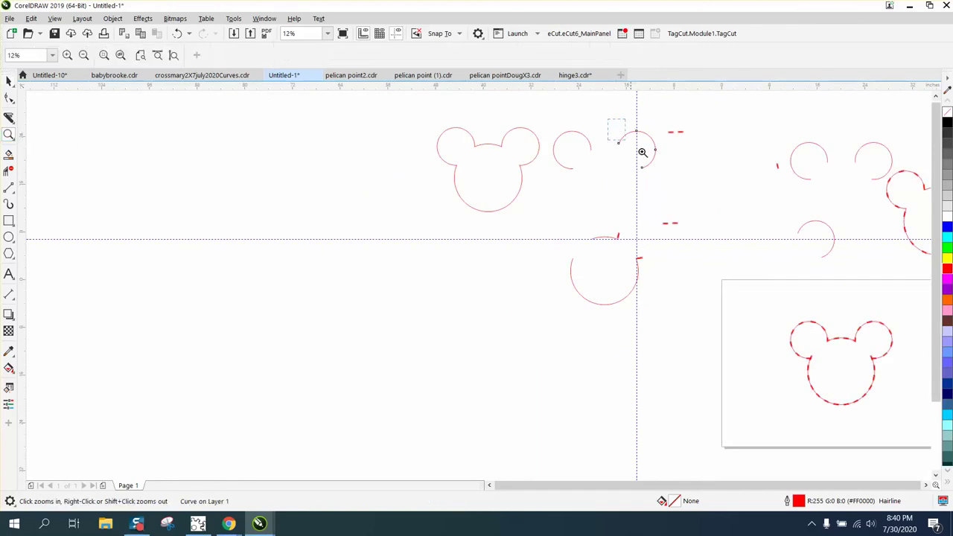
pyautogui.click(736, 206)
pyautogui.click(9, 81)
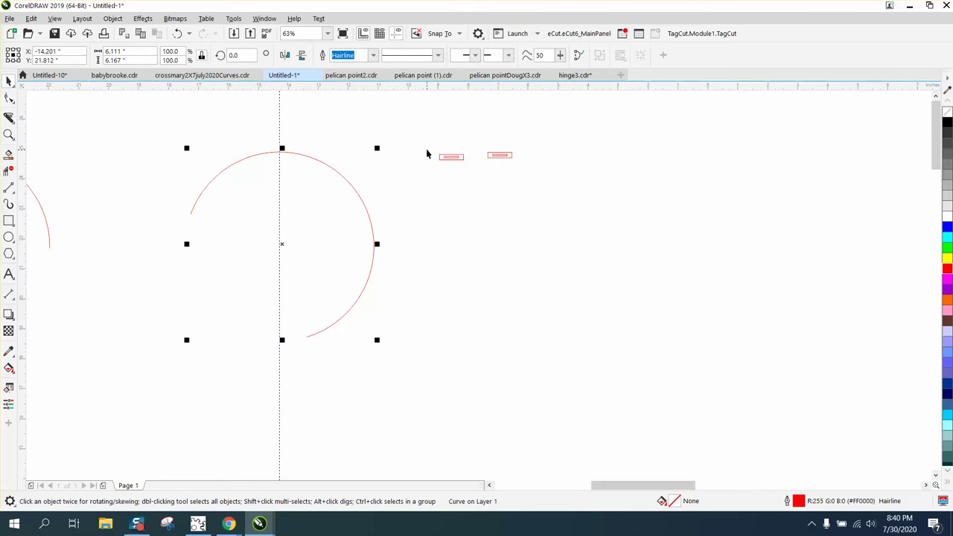
pyautogui.moveTo(427, 154); pyautogui.dragTo(467, 174)
pyautogui.moveTo(399, 131); pyautogui.dragTo(563, 191)
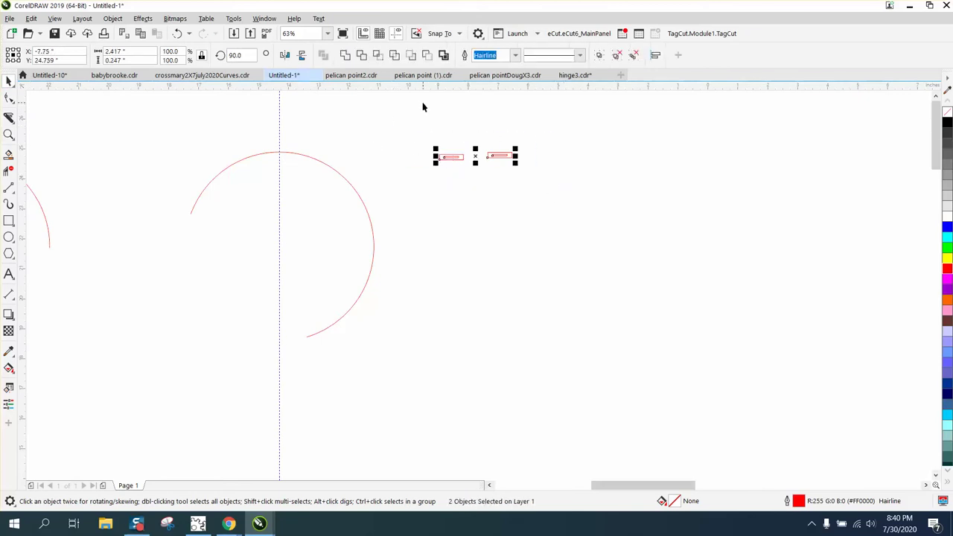
pyautogui.press('e')
# Blend the two hinge rectangles with 6 steps instead of 20.
pyautogui.click(143, 19)
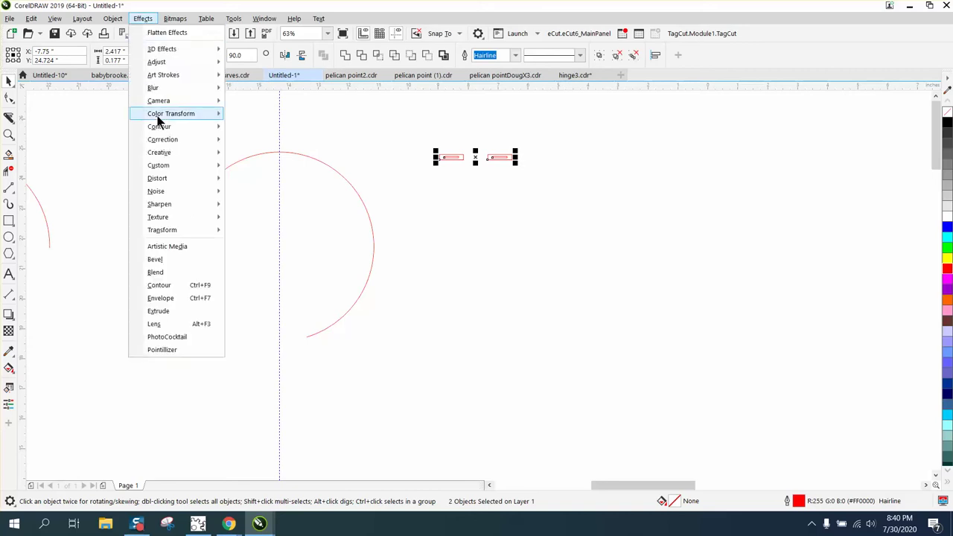
pyautogui.click(155, 273)
pyautogui.click(775, 126)
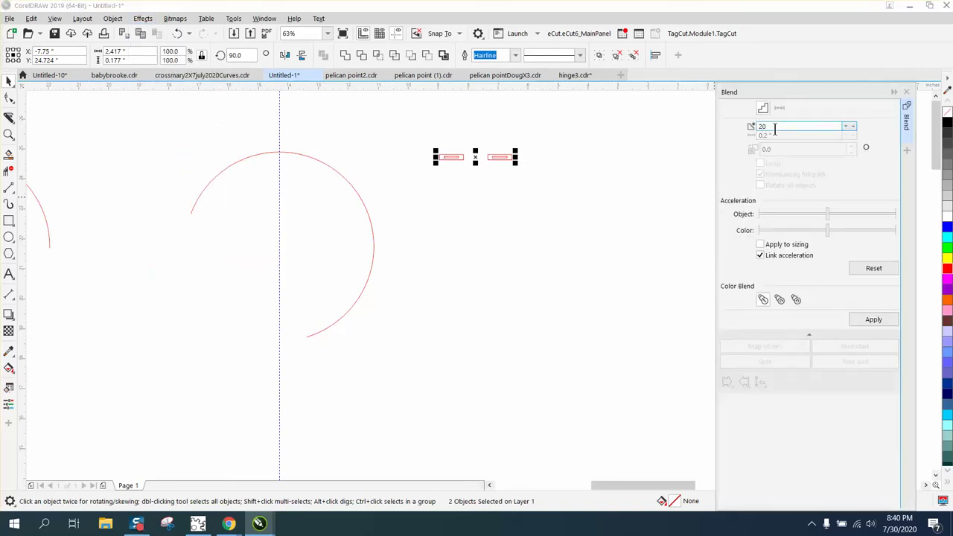
pyautogui.doubleClick(763, 127)
pyautogui.write('6')
pyautogui.click(875, 320)
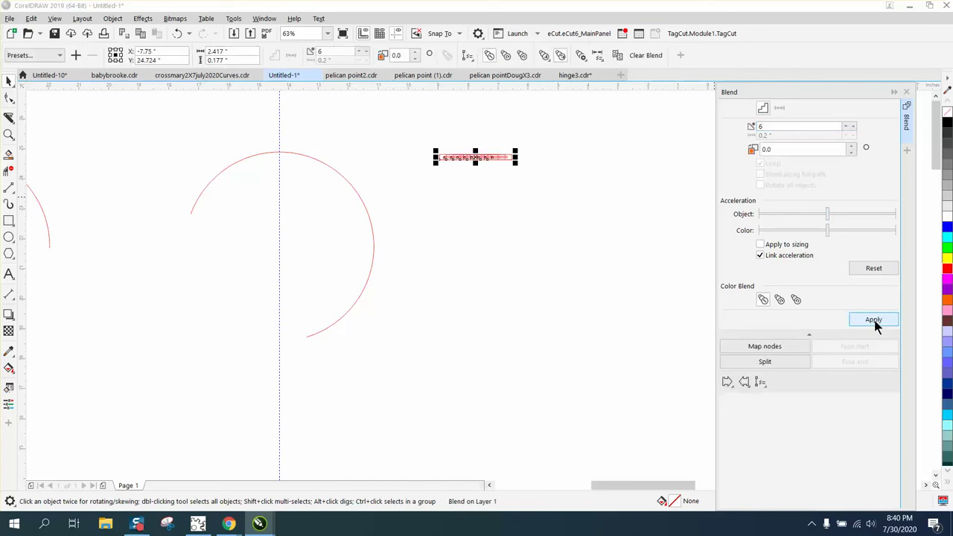
# Attach the blend to the ear arc as a new path, spread along the full path.
pyautogui.click(761, 383)
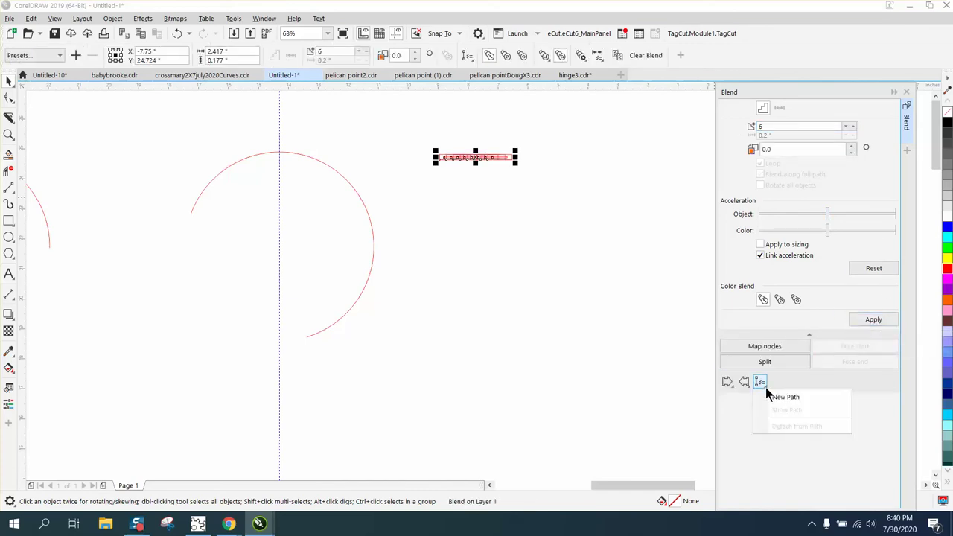
pyautogui.click(770, 397)
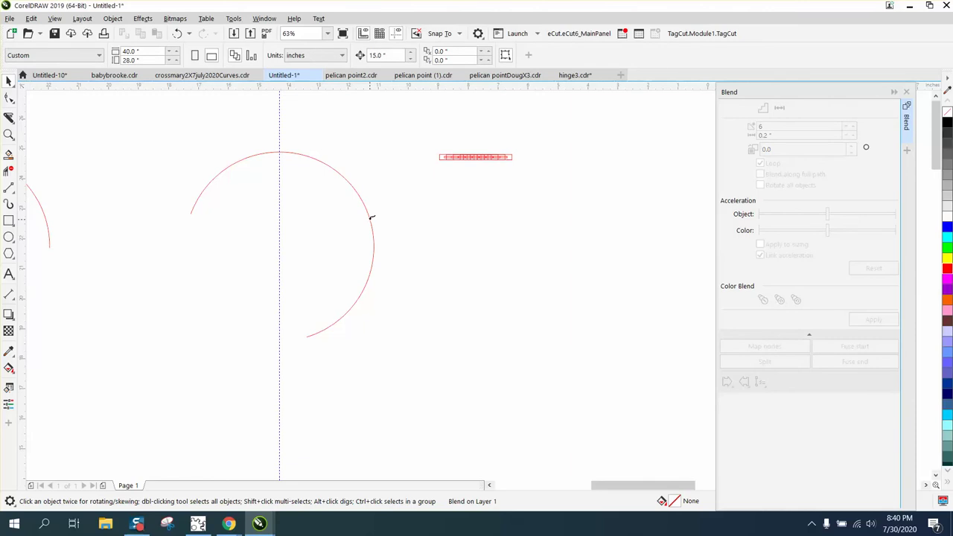
pyautogui.click(371, 217)
pyautogui.click(759, 174)
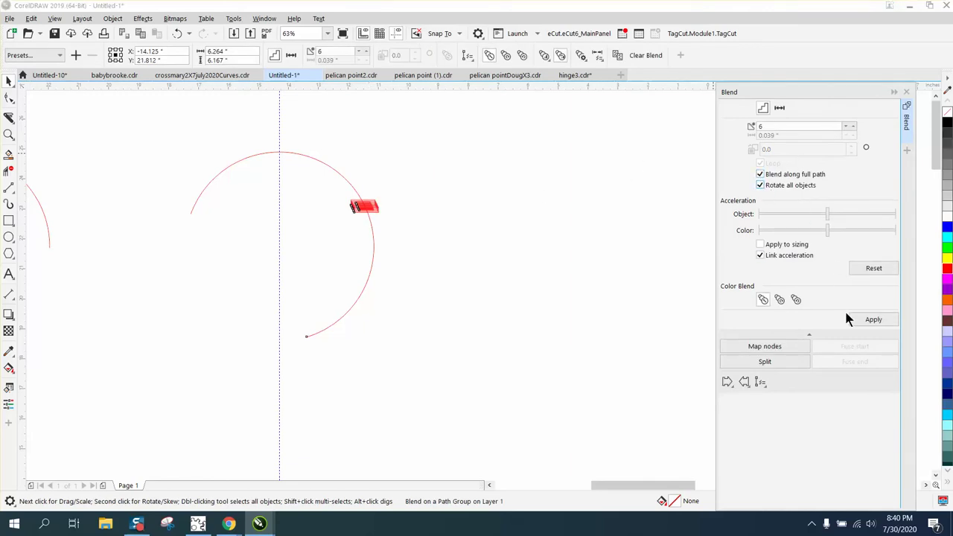
pyautogui.click(873, 321)
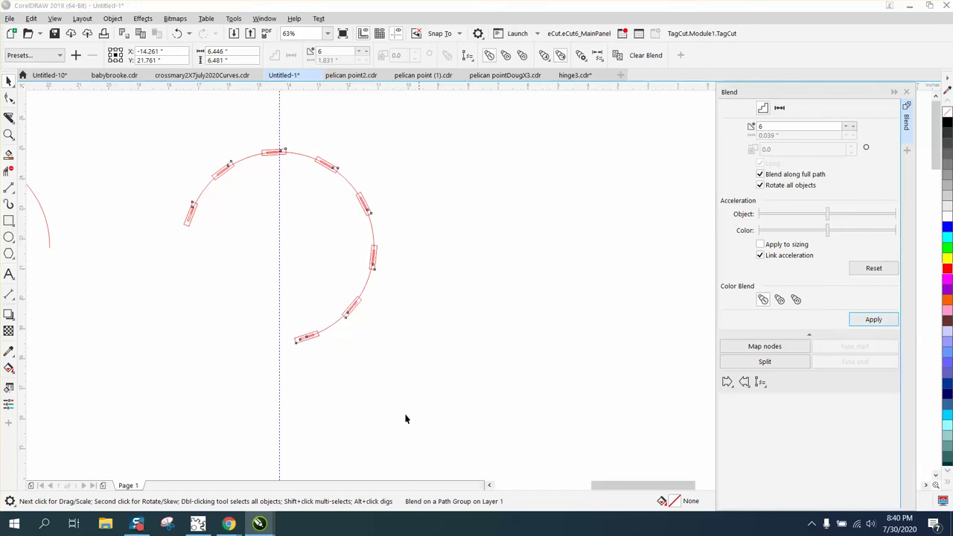
# Zoom in and out to inspect the blended rectangles and the lower circle area.
pyautogui.click(8, 135)
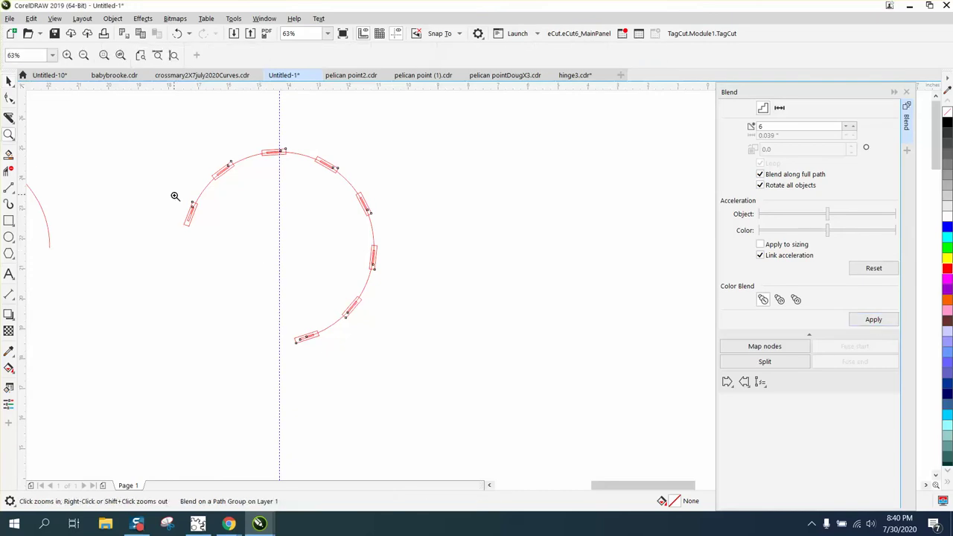
pyautogui.moveTo(174, 196); pyautogui.dragTo(231, 240)
pyautogui.rightClick(377, 253)
pyautogui.rightClick(377, 254)
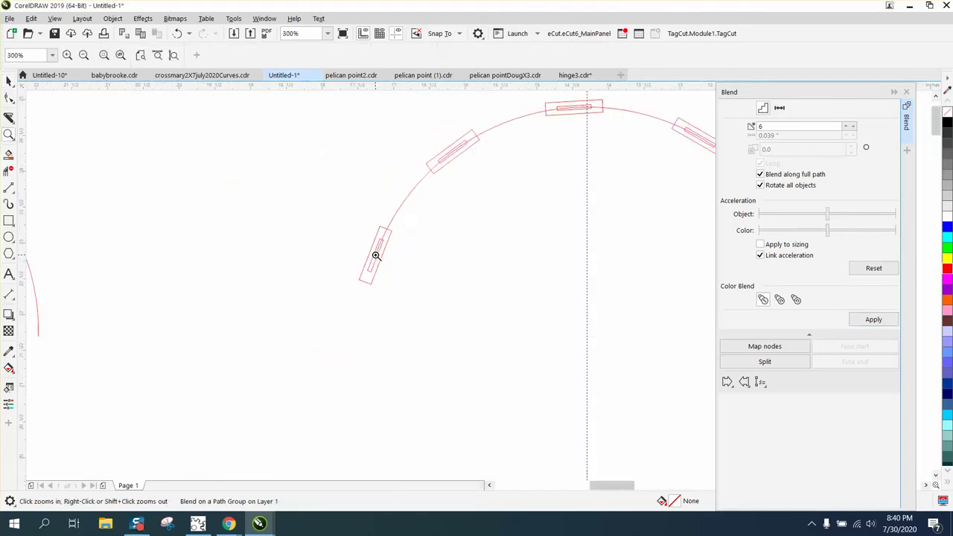
pyautogui.rightClick(377, 254)
pyautogui.rightClick(347, 244)
pyautogui.click(8, 80)
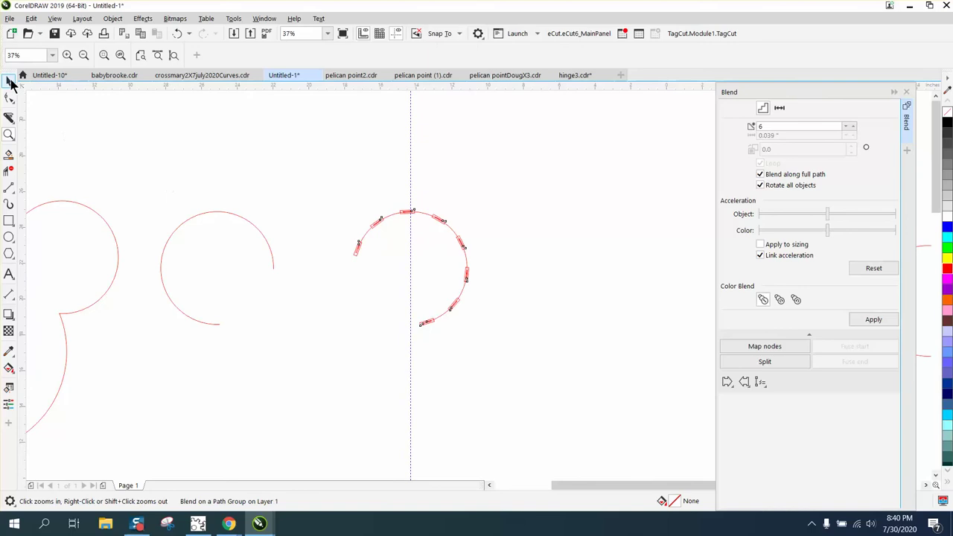
pyautogui.scroll(-2, 493, 207)
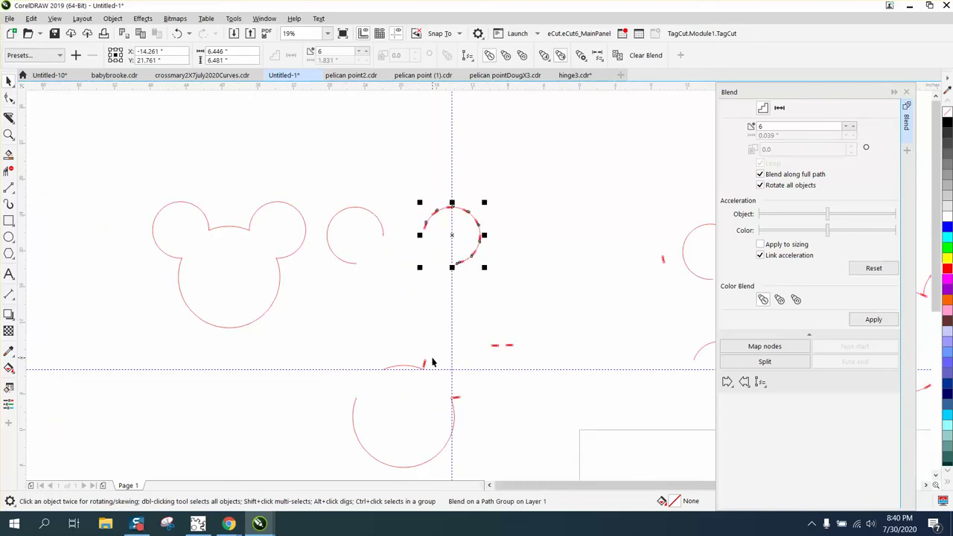
pyautogui.click(8, 135)
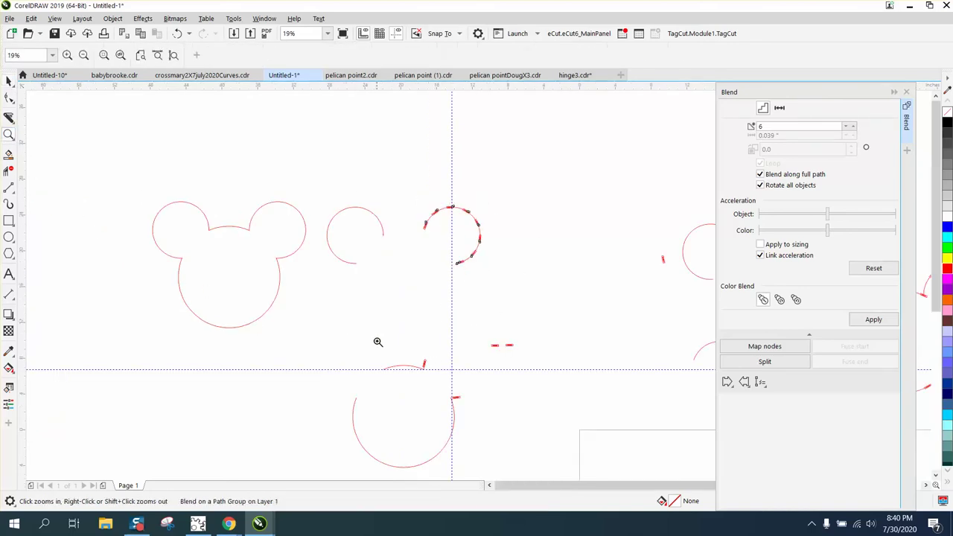
pyautogui.moveTo(406, 335); pyautogui.dragTo(547, 444)
# Delete the two stray rotated hinge pieces beside the arc.
pyautogui.click(8, 81)
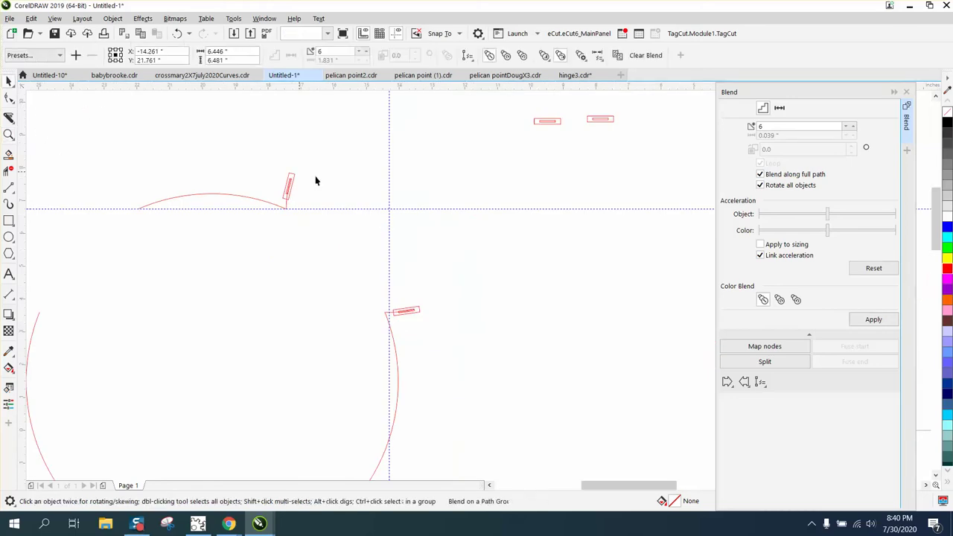
pyautogui.click(292, 181)
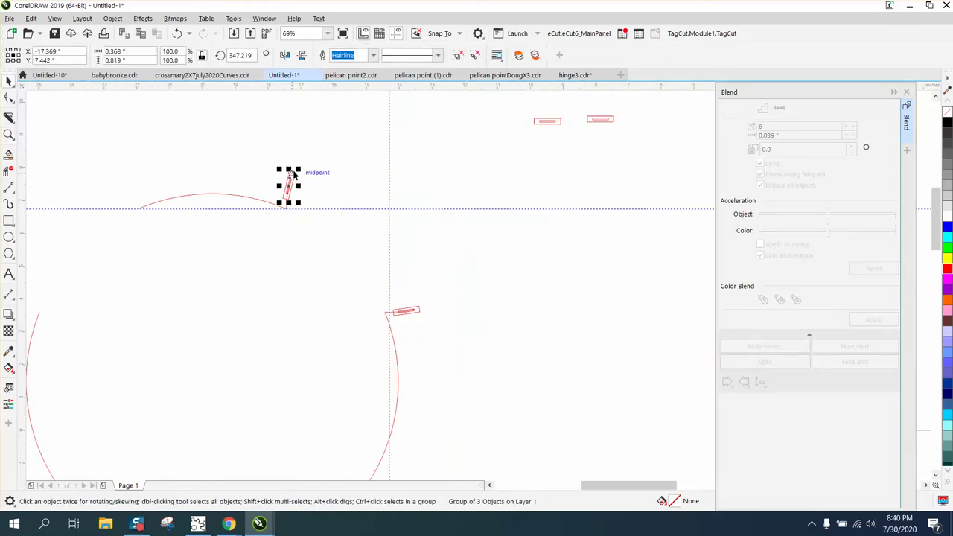
pyautogui.press('Delete')
pyautogui.click(412, 310)
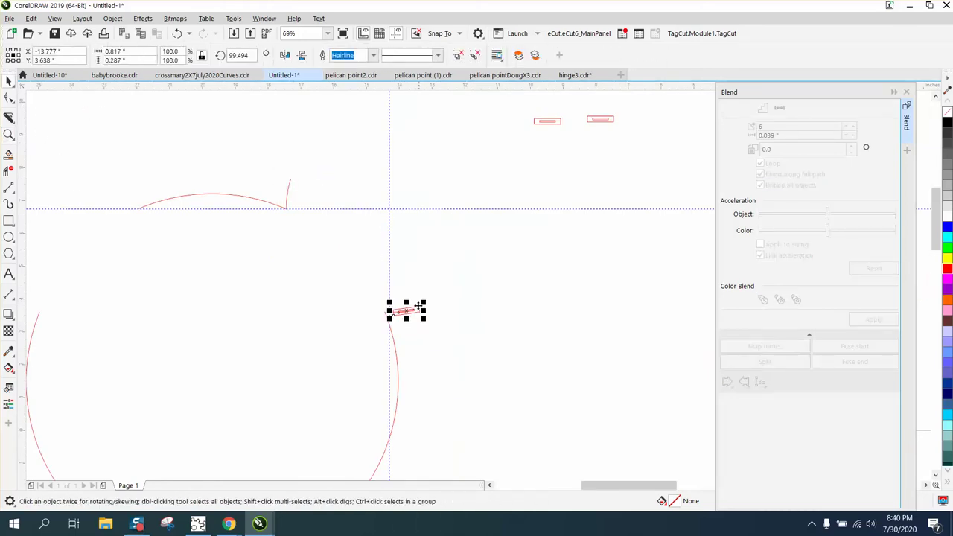
pyautogui.press('Delete')
pyautogui.scroll(-3, 439, 301)
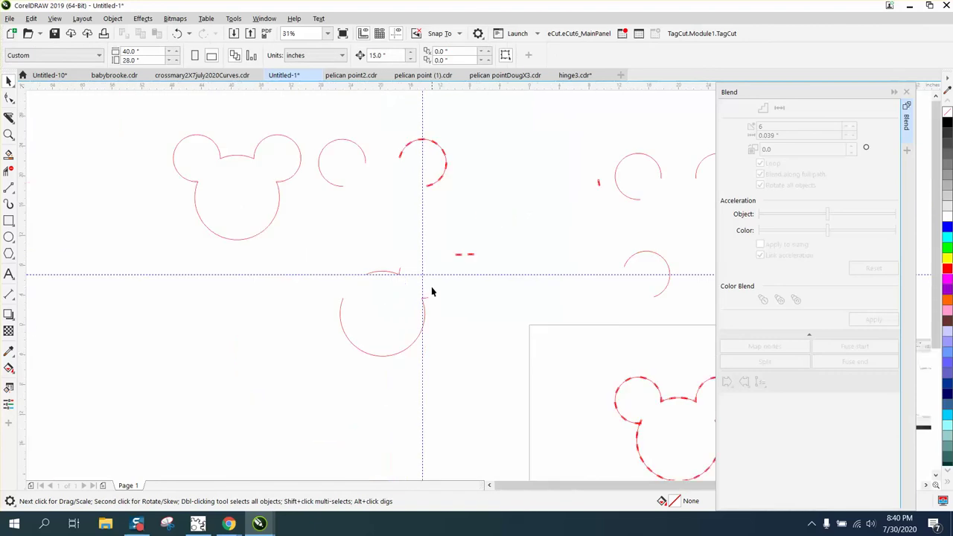
# Centre the blend circle on the guide crossing with P and zoom in on the ear.
pyautogui.click(416, 157)
pyautogui.press('p')
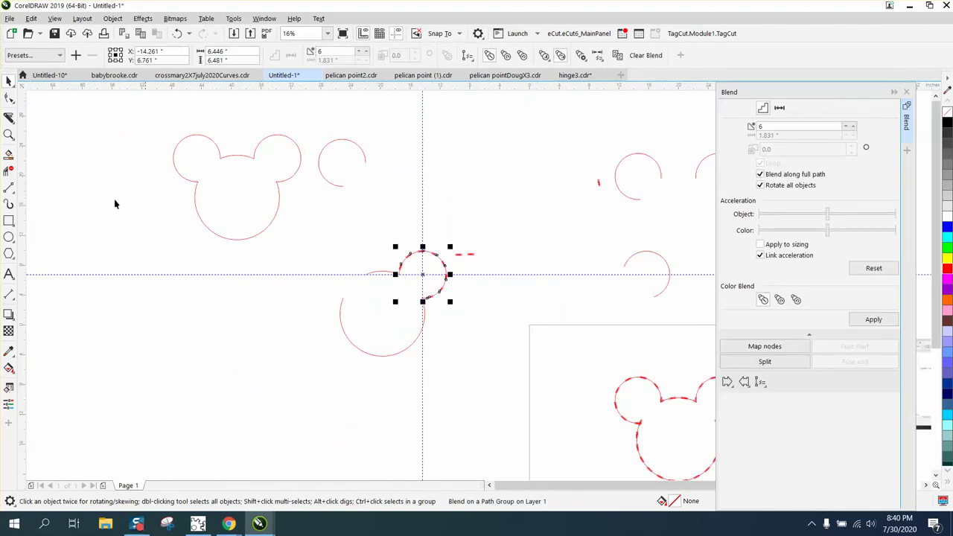
pyautogui.press('z')
pyautogui.moveTo(357, 221); pyautogui.dragTo(486, 316)
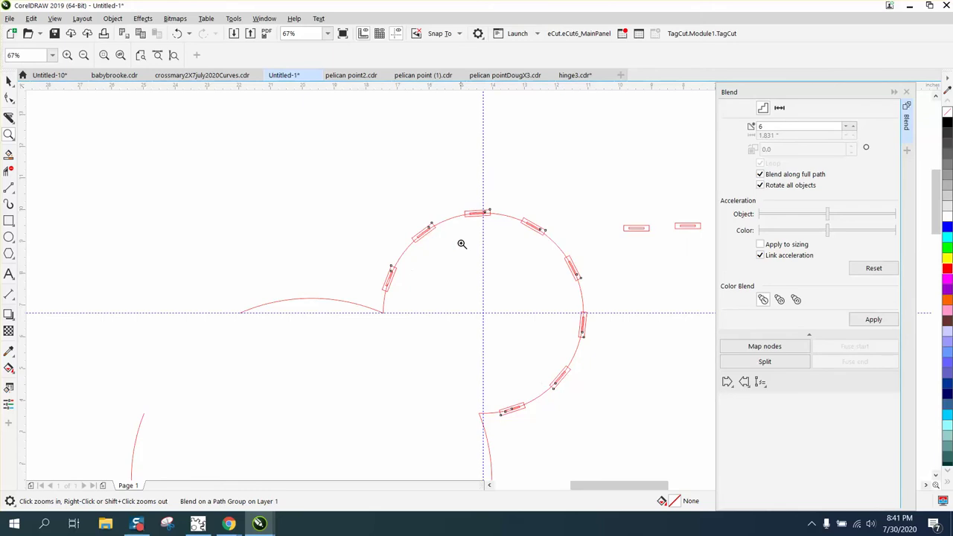
# Drag a spare hinge rectangle from the blended ear group over to the left of the ear.
pyautogui.scroll(-2, 509, 258)
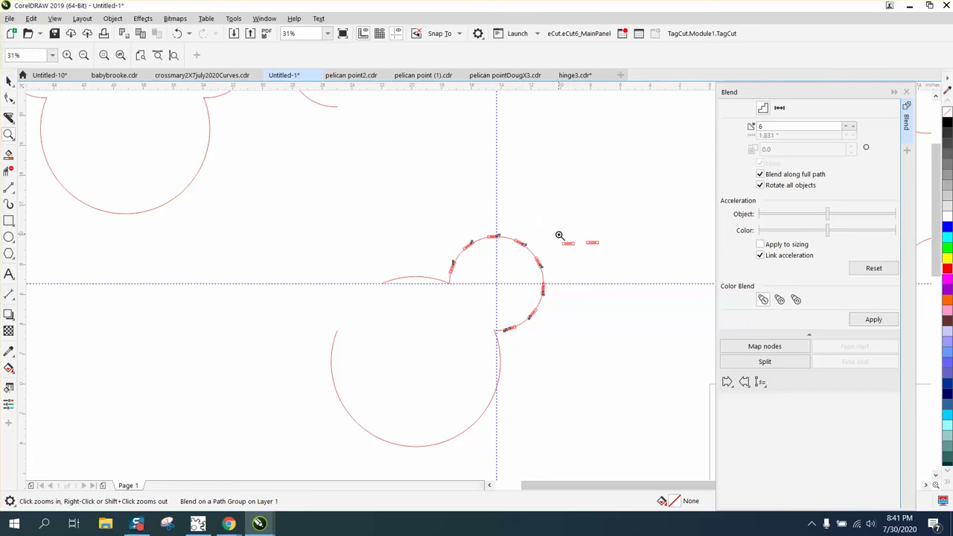
pyautogui.click(9, 80)
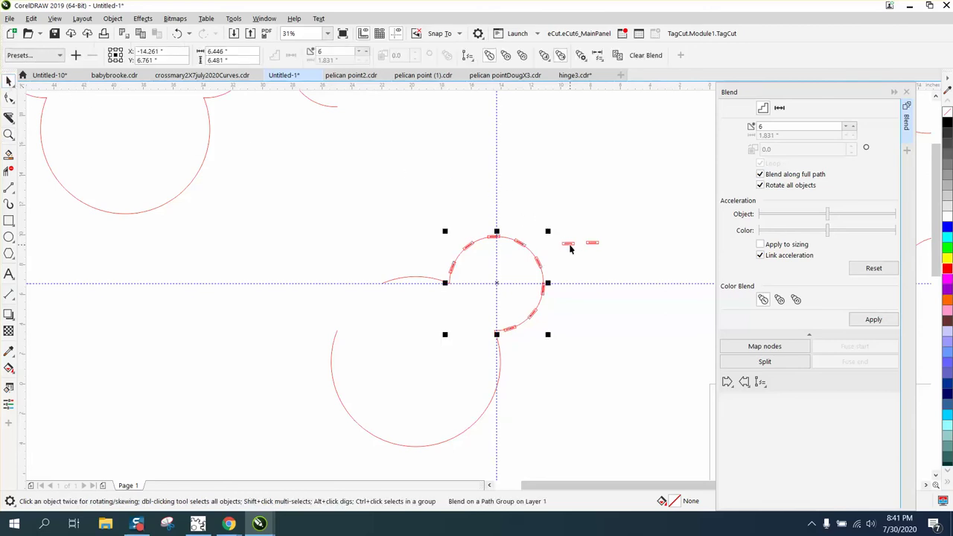
pyautogui.moveTo(569, 249); pyautogui.dragTo(419, 366)
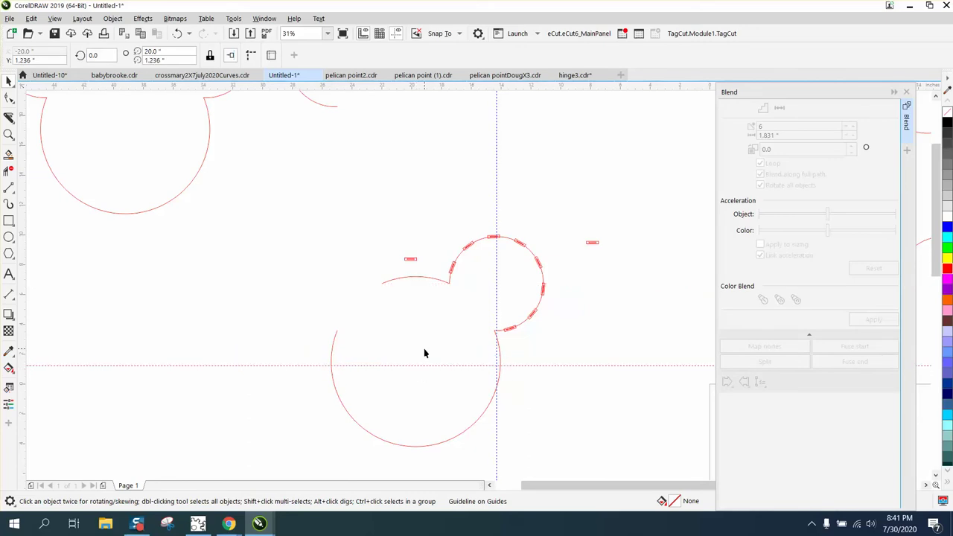
# Delete the extra vertical guideline running through the face.
pyautogui.click(426, 352)
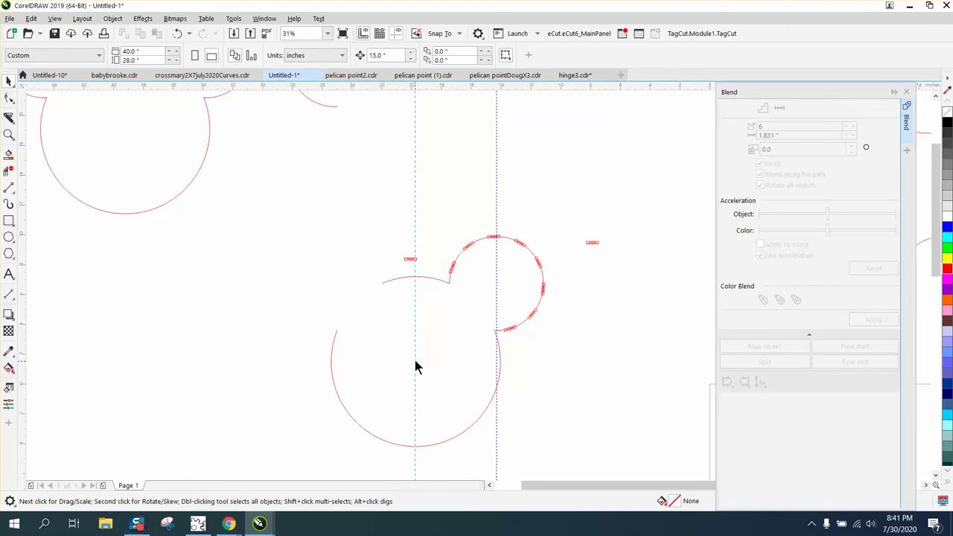
pyautogui.click(415, 317)
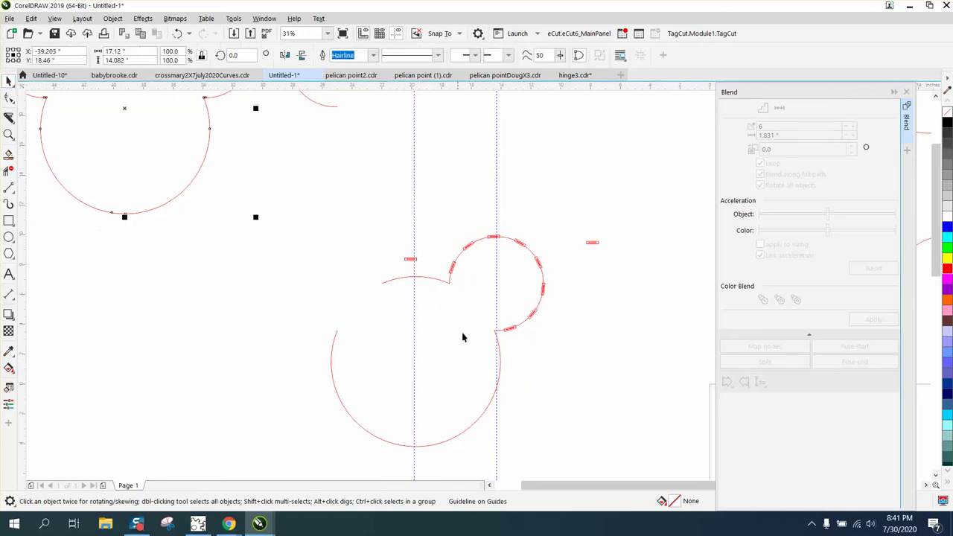
pyautogui.click(499, 348)
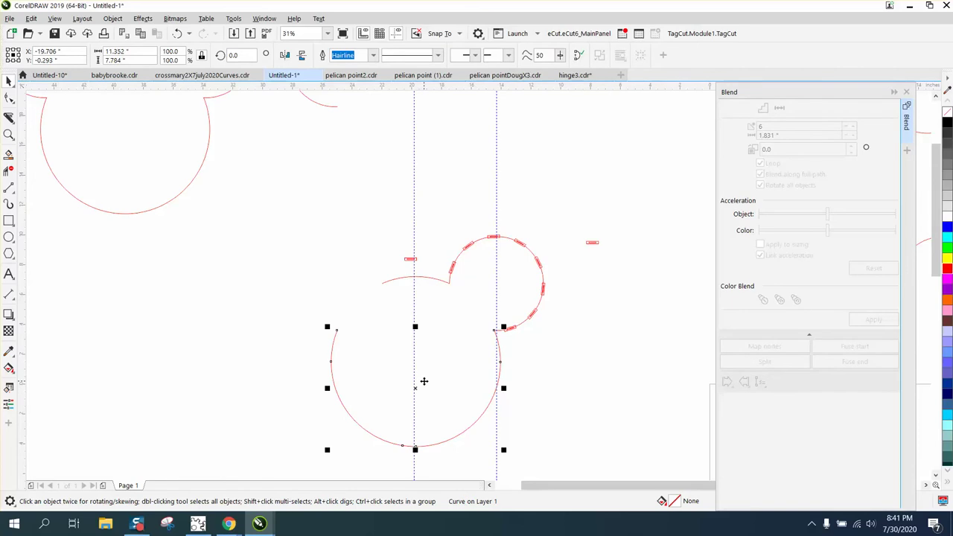
pyautogui.keyDown('shift'); pyautogui.click(429, 283); pyautogui.keyUp('shift')
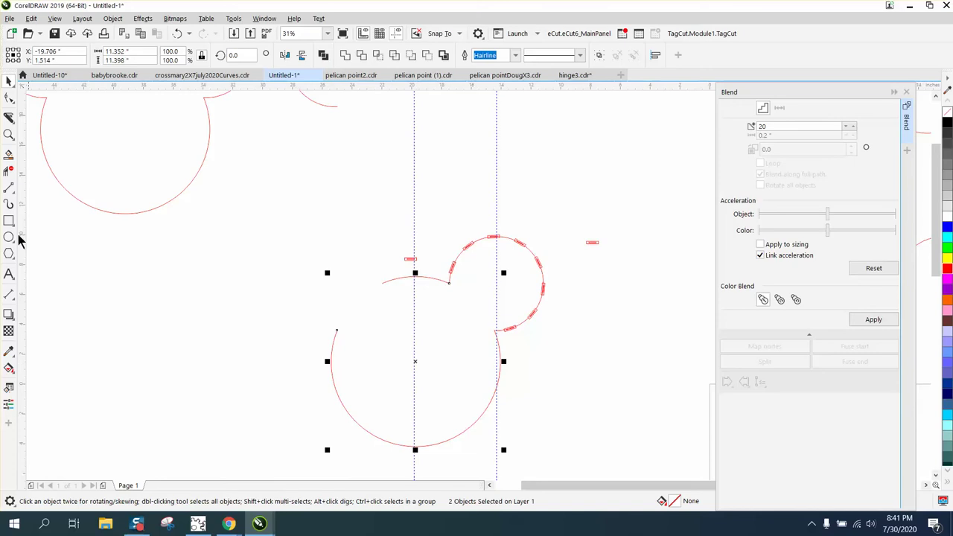
pyautogui.click(9, 136)
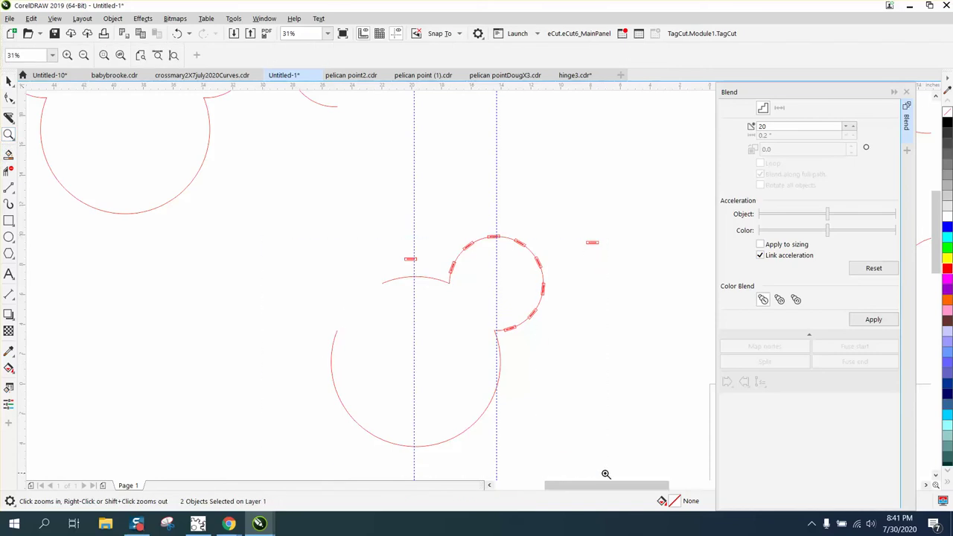
pyautogui.scroll(2, 365, 458)
pyautogui.click(9, 80)
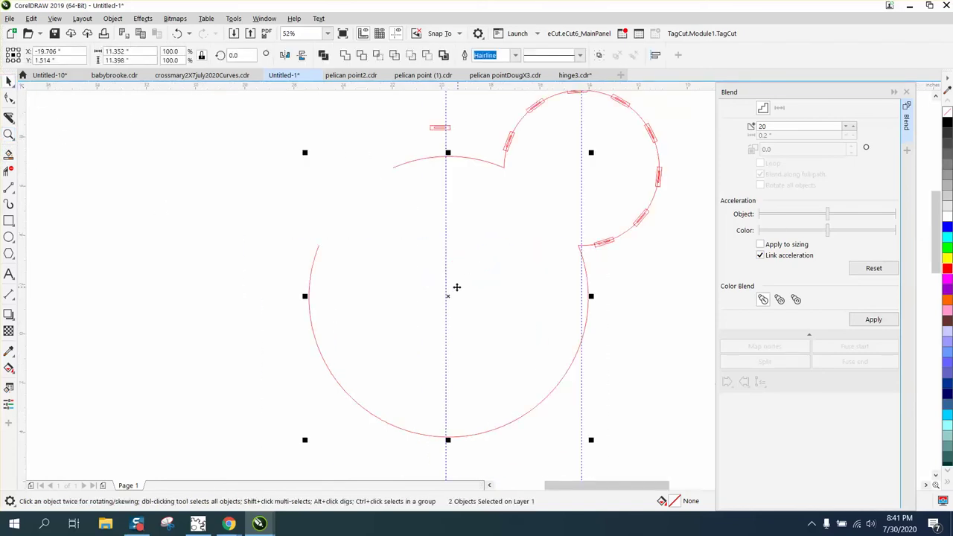
pyautogui.click(446, 284)
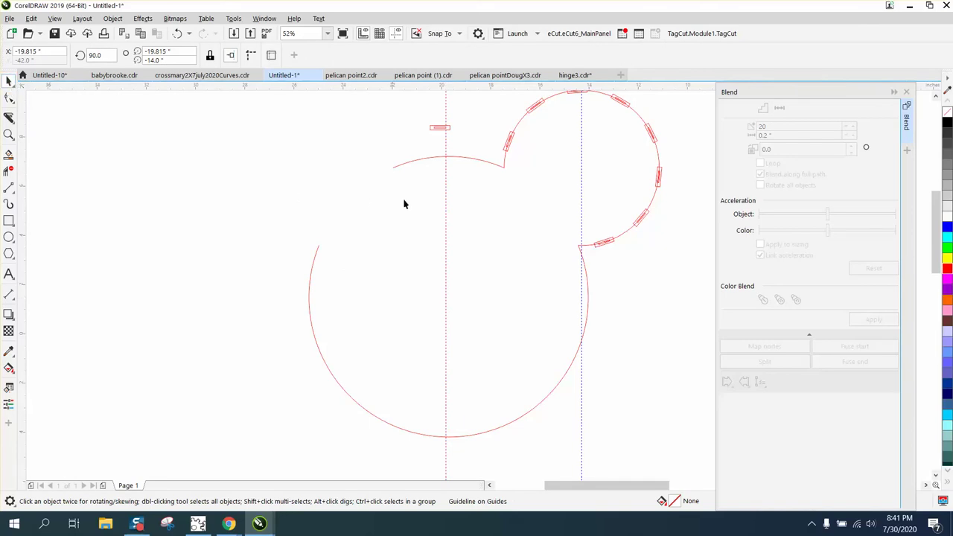
pyautogui.click(445, 145)
pyautogui.press('Delete')
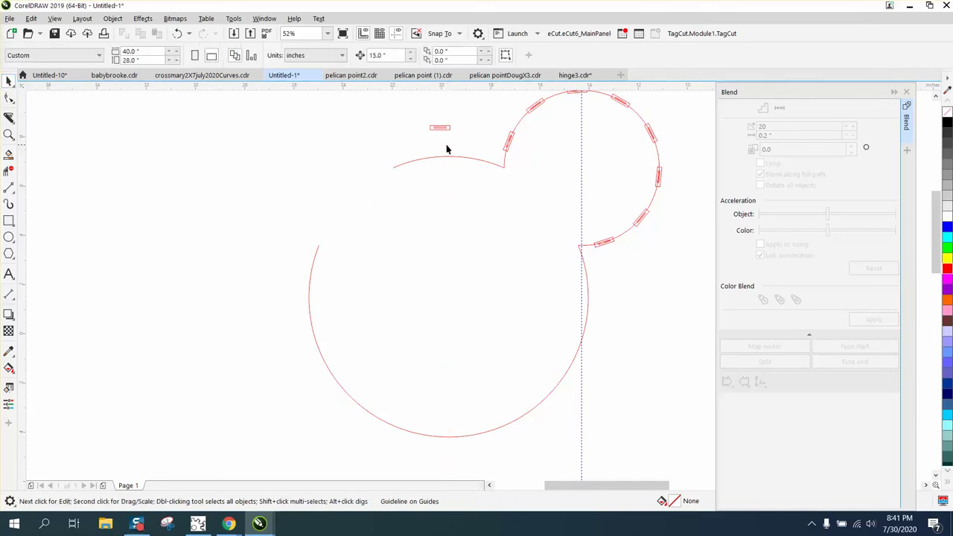
# Group the upper face arc and large face circle with Ctrl+G, and place a vertical guide at the face centre.
pyautogui.click(446, 158)
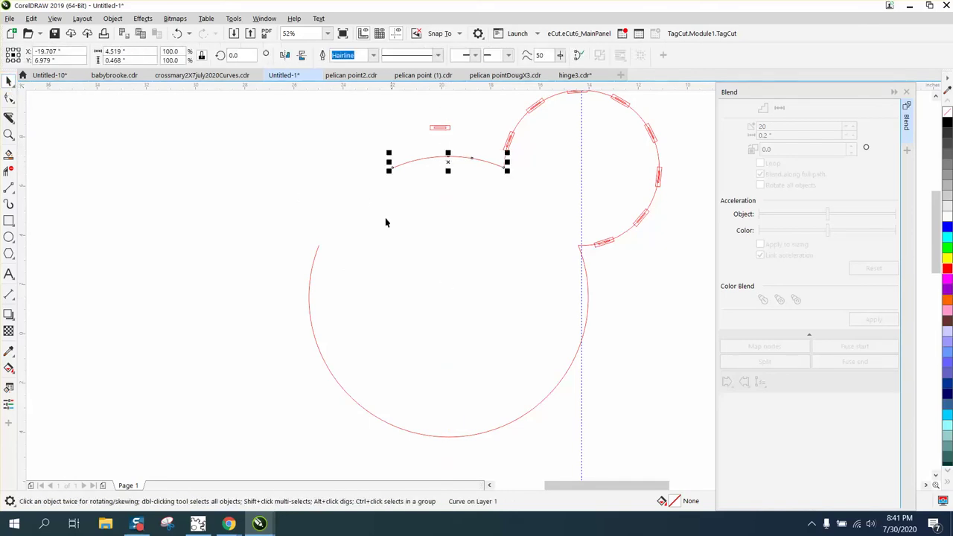
pyautogui.keyDown('shift'); pyautogui.click(308, 309); pyautogui.keyUp('shift')
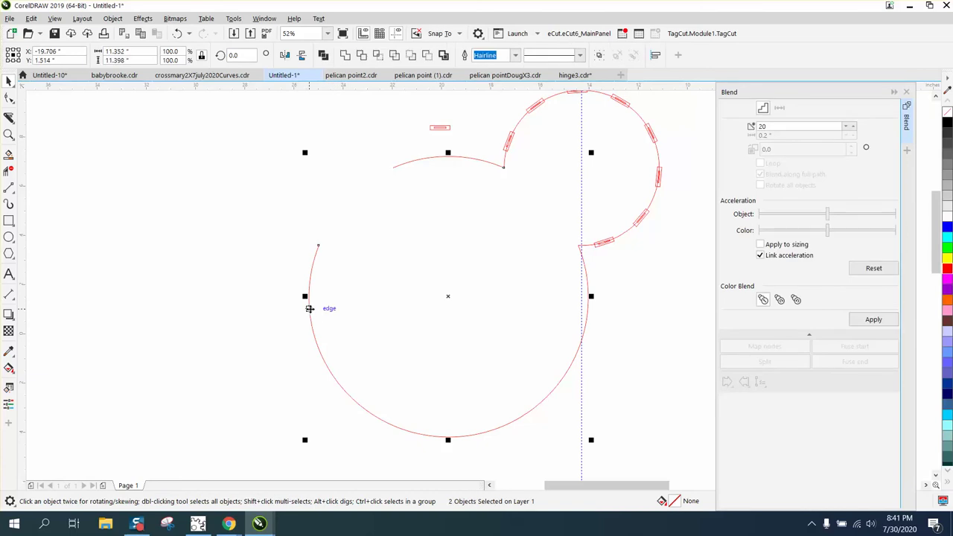
pyautogui.hotkey('ctrl', 'g')
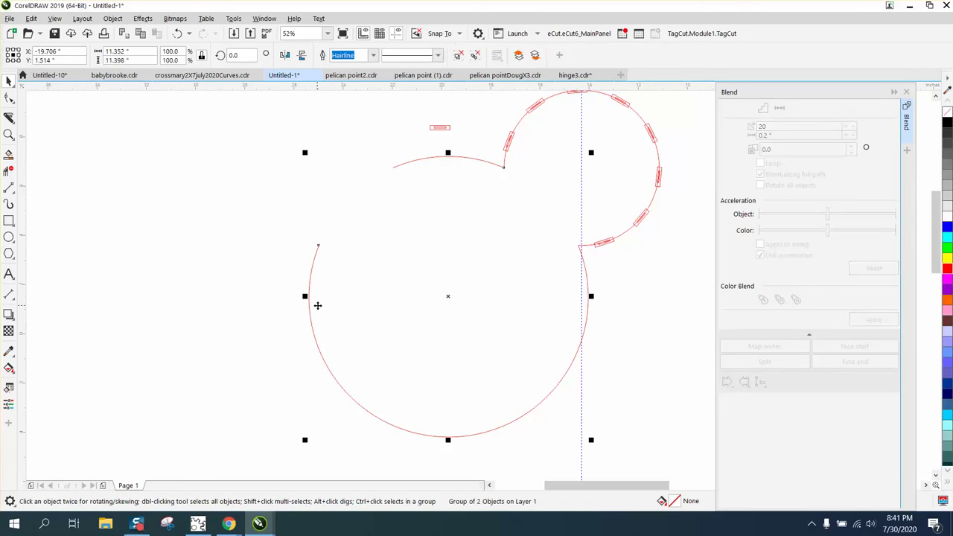
pyautogui.moveTo(25, 249); pyautogui.dragTo(448, 299)
pyautogui.moveTo(448, 301); pyautogui.dragTo(448, 301)
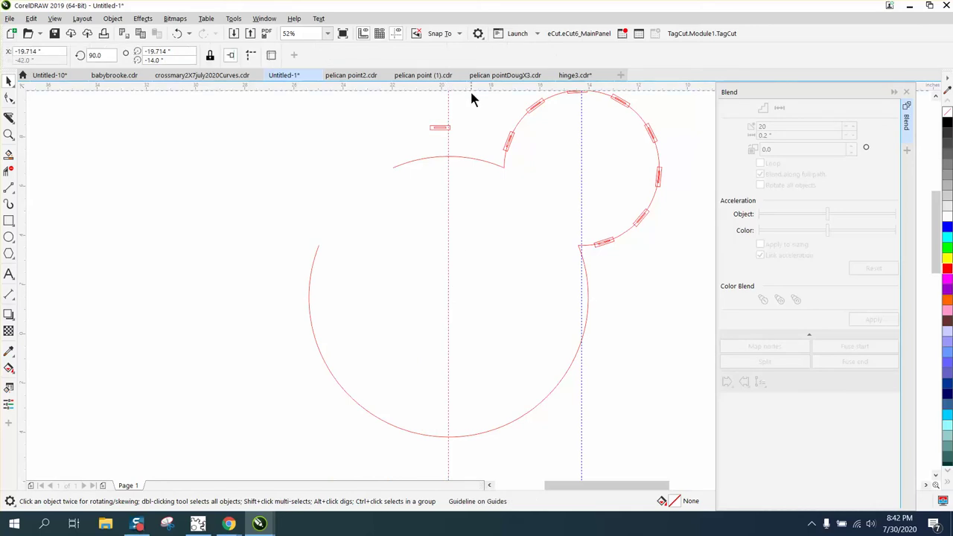
pyautogui.moveTo(444, 303); pyautogui.dragTo(444, 307)
# Move the horizontal guide to the face centre and carry a hinge rectangle toward the arc's left end.
pyautogui.click(588, 284)
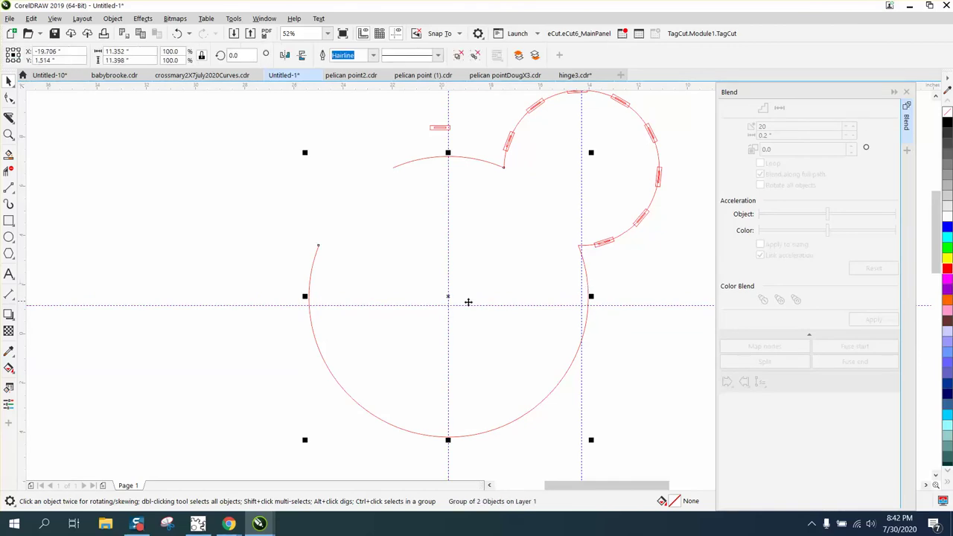
pyautogui.moveTo(465, 308); pyautogui.dragTo(462, 300)
pyautogui.click(177, 33)
pyautogui.click(458, 292)
pyautogui.click(447, 286)
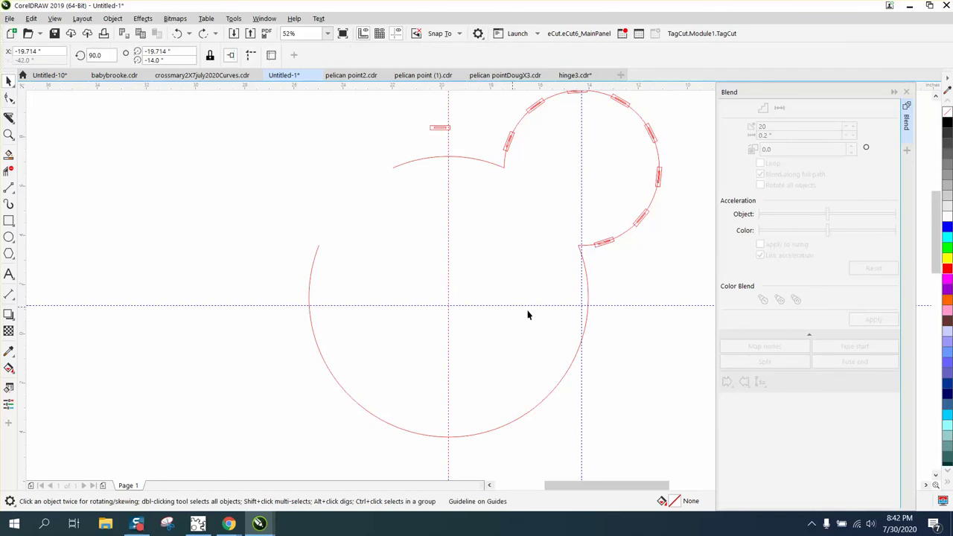
pyautogui.click(584, 333)
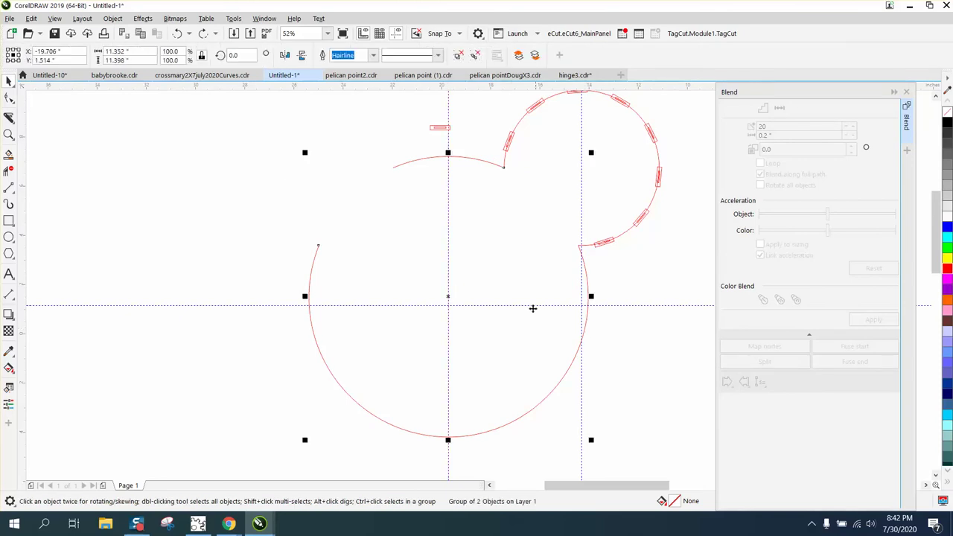
pyautogui.click(480, 305)
pyautogui.moveTo(476, 302); pyautogui.dragTo(480, 296)
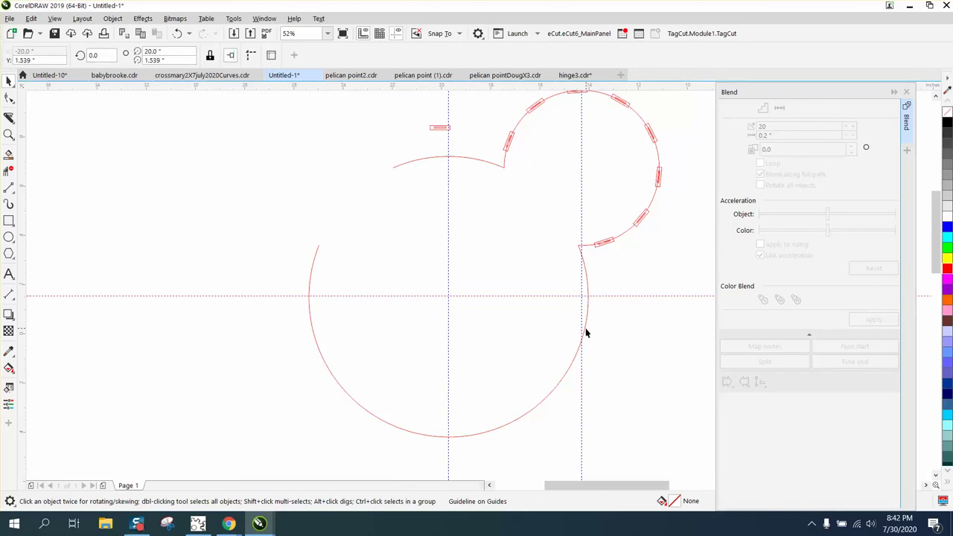
pyautogui.click(585, 333)
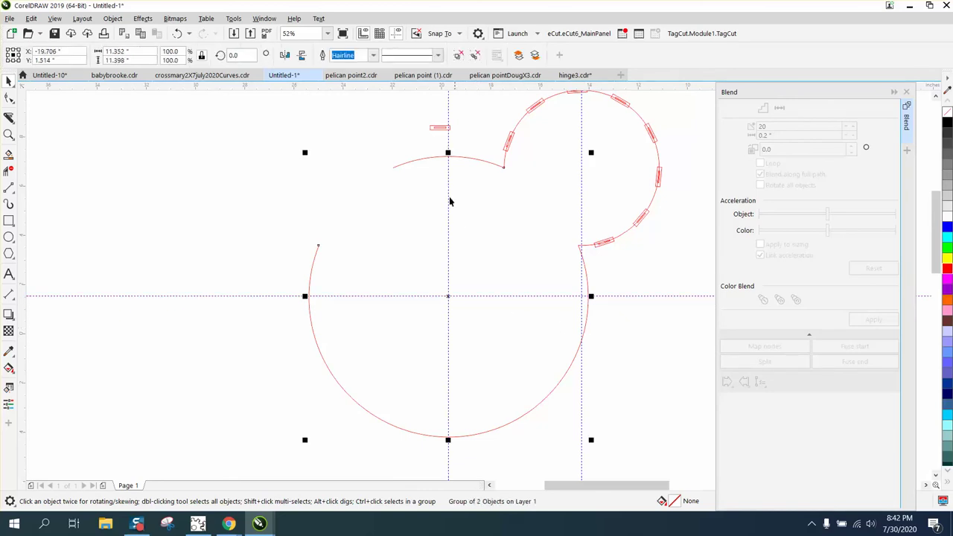
pyautogui.click(422, 130)
pyautogui.moveTo(433, 130); pyautogui.dragTo(329, 255)
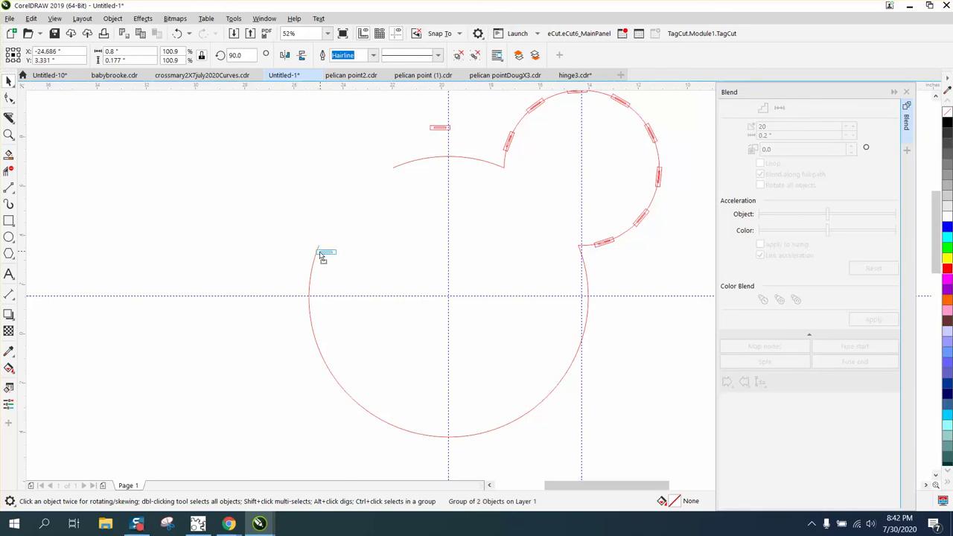
# Drop the hinge rectangle at the face arc's left end and set a spare copy aside.
pyautogui.moveTo(321, 257); pyautogui.dragTo(317, 254)
pyautogui.click(9, 134)
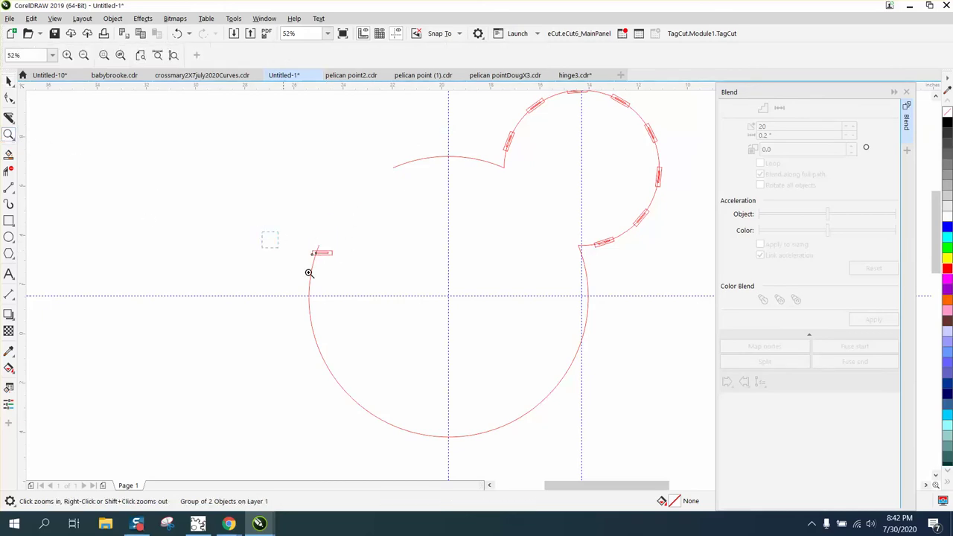
pyautogui.moveTo(262, 233); pyautogui.dragTo(399, 312)
pyautogui.click(9, 80)
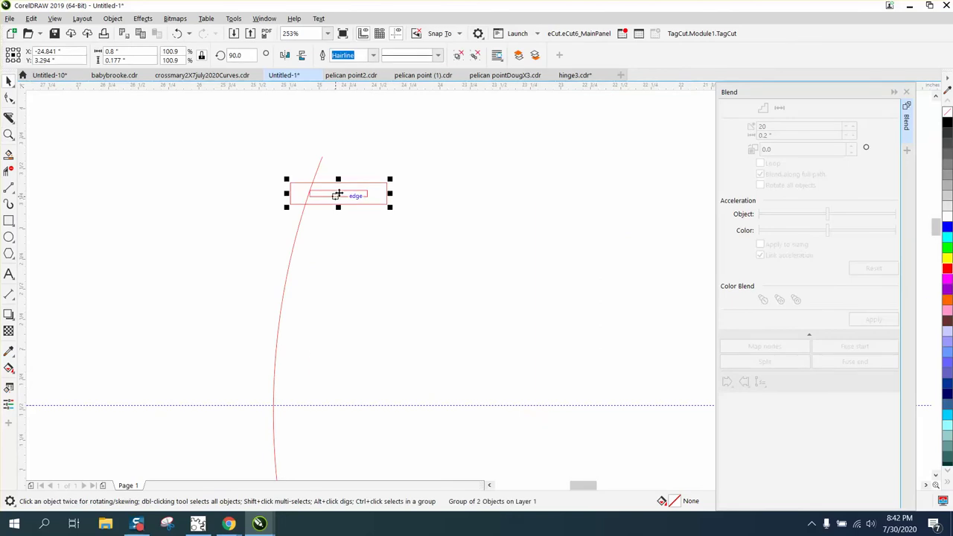
pyautogui.scroll(-2, 339, 193)
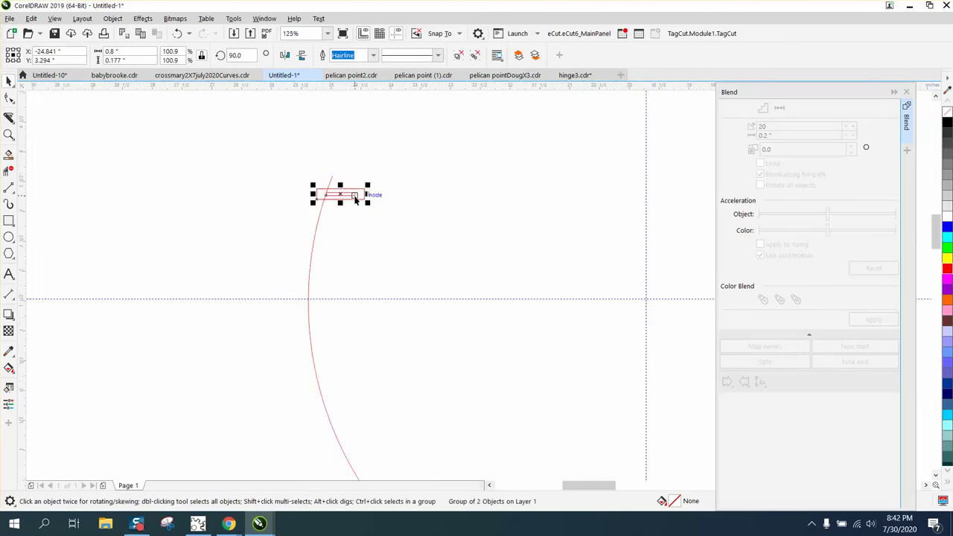
pyautogui.moveTo(355, 200); pyautogui.dragTo(129, 158)
# Rotate the hinge group to follow the curve and move it onto the arc's top end.
pyautogui.click(338, 196)
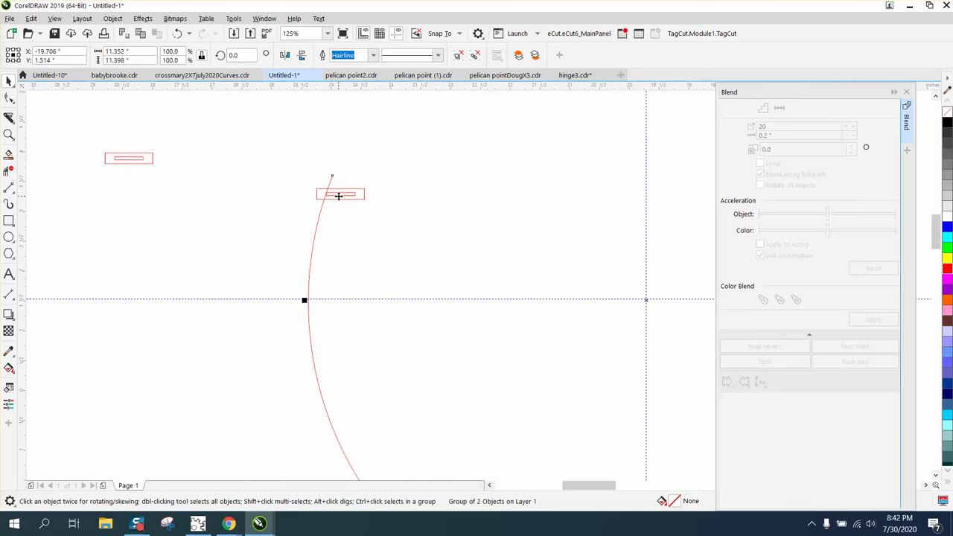
pyautogui.click(341, 194)
pyautogui.click(379, 194)
pyautogui.click(354, 193)
pyautogui.click(362, 190)
pyautogui.moveTo(289, 181); pyautogui.dragTo(339, 160)
pyautogui.click(366, 193)
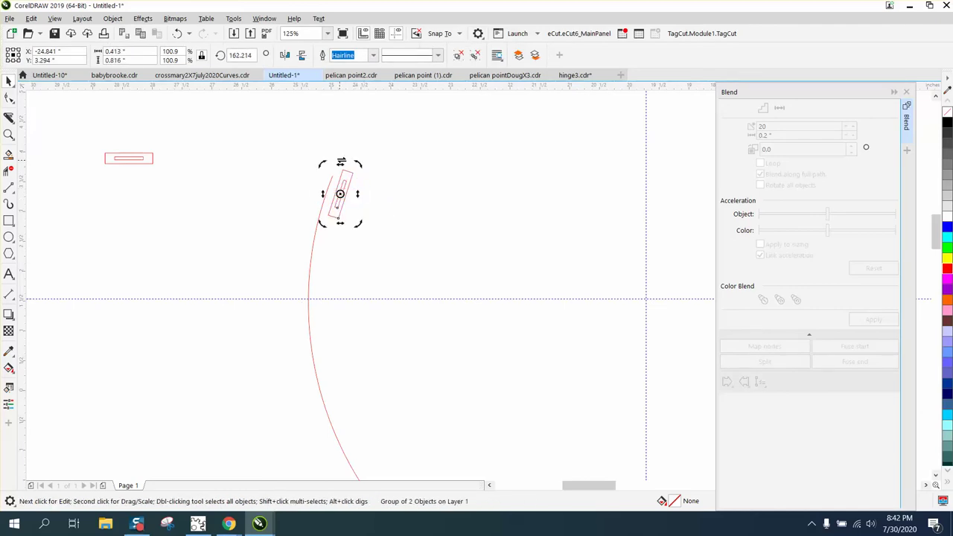
pyautogui.click(358, 195)
pyautogui.moveTo(344, 194); pyautogui.dragTo(336, 190)
pyautogui.click(177, 34)
pyautogui.moveTo(272, 137); pyautogui.dragTo(374, 226)
pyautogui.moveTo(344, 196)
pyautogui.mouseDown()
pyautogui.moveTo(333, 191)
pyautogui.moveTo(347, 183)
pyautogui.mouseUp()
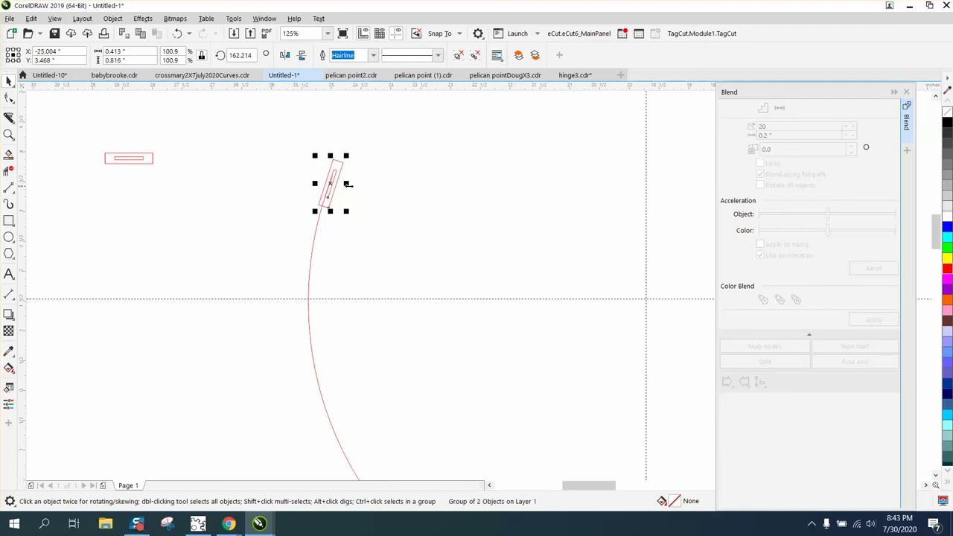
# Fine-tune the hinge rotation to about 159.8°.
pyautogui.click(12, 138)
pyautogui.click(47, 139)
pyautogui.moveTo(306, 139); pyautogui.dragTo(421, 234)
pyautogui.click(6, 83)
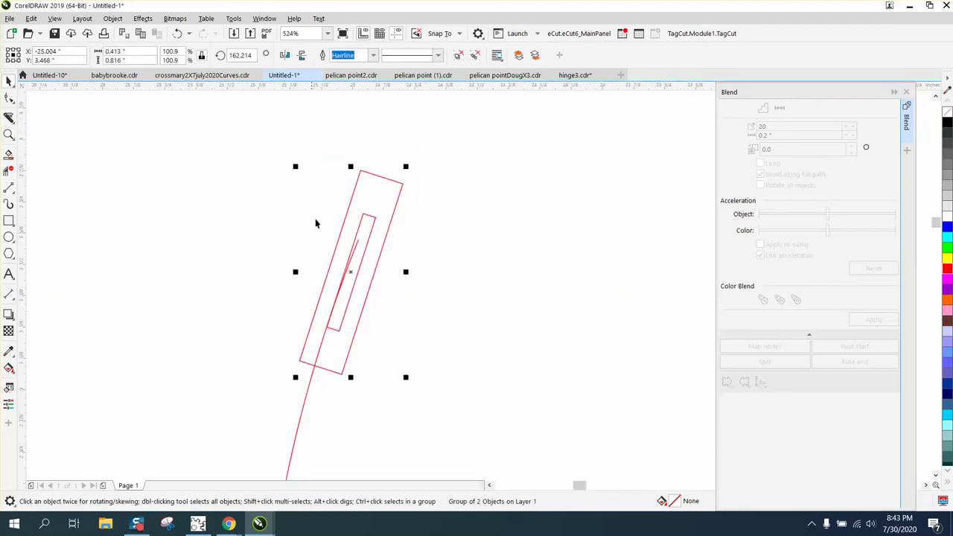
pyautogui.click(354, 273)
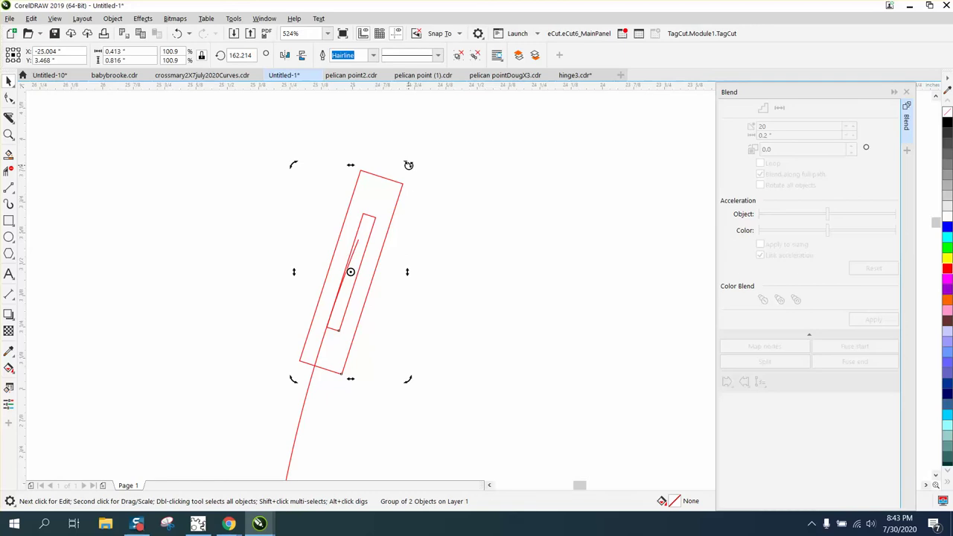
pyautogui.moveTo(409, 163); pyautogui.dragTo(415, 165)
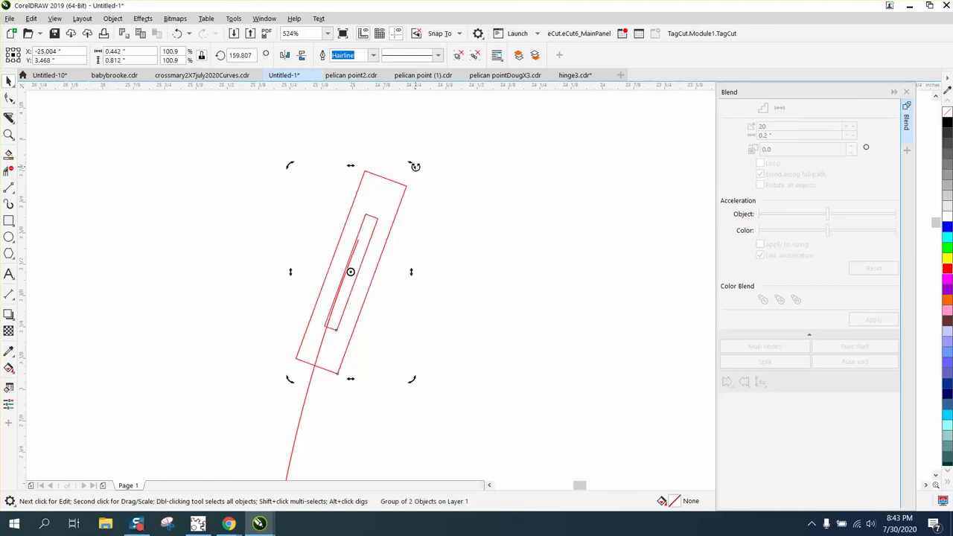
# Set the nudge distance to .01 and nudge the hinge left onto the arc.
pyautogui.click(311, 155)
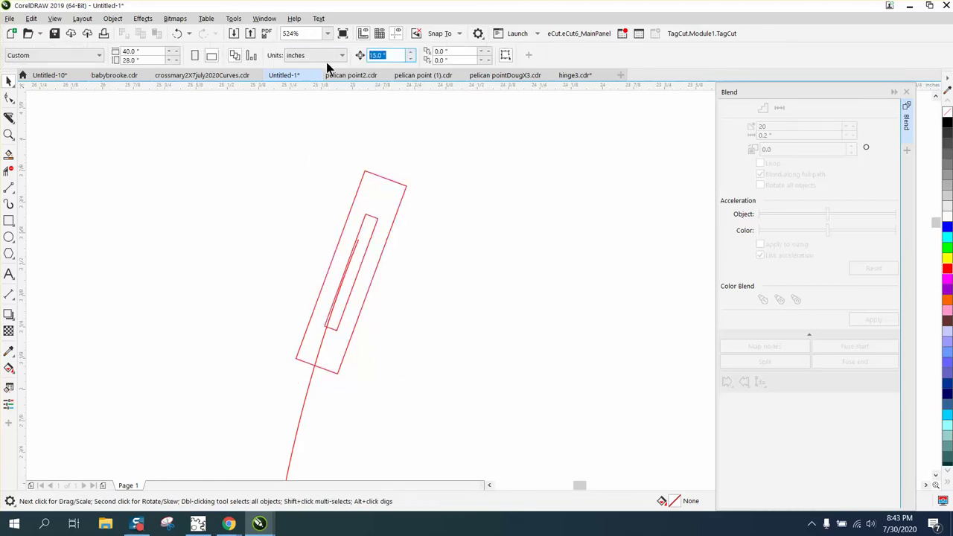
pyautogui.write('.01')
pyautogui.click(402, 187)
pyautogui.press('Left')
pyautogui.press('Left')
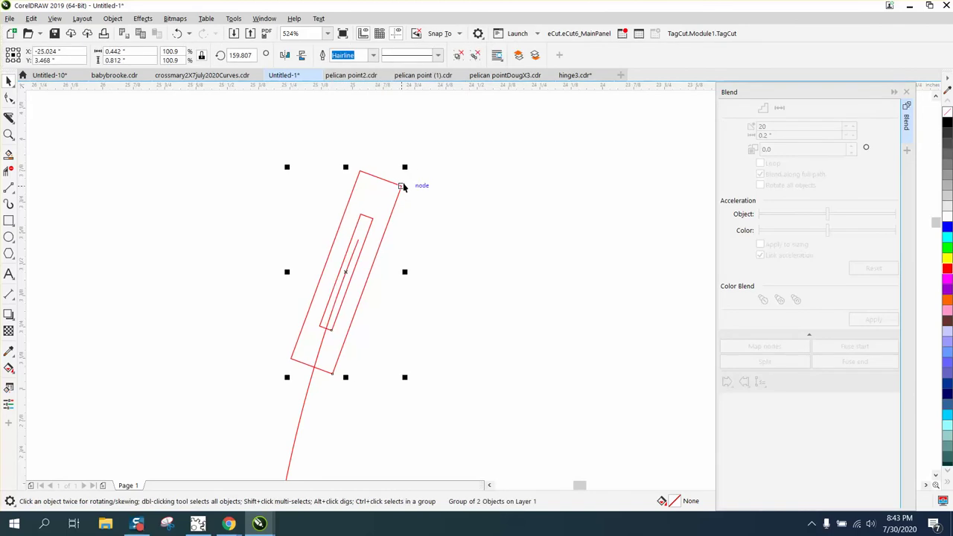
pyautogui.scroll(-4, 288, 159)
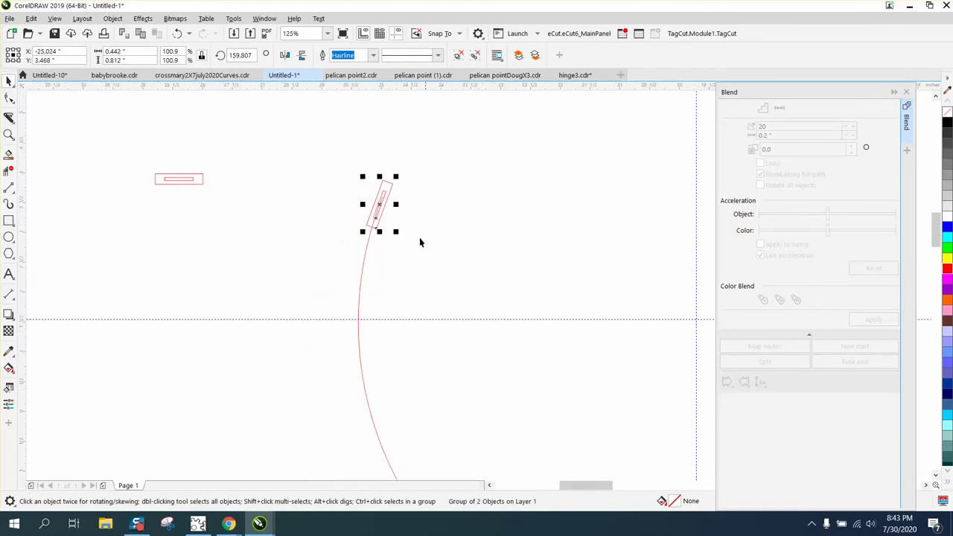
# Compare the face-arc hinge with the bottom ear hinge, then zoom in on the hinge atop the face arc.
pyautogui.scroll(-1, 420, 242)
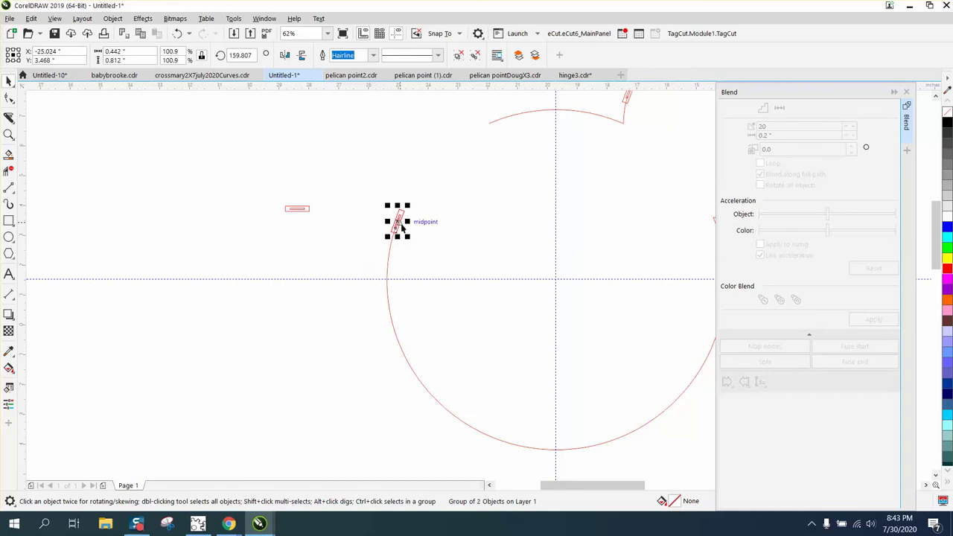
pyautogui.click(398, 221)
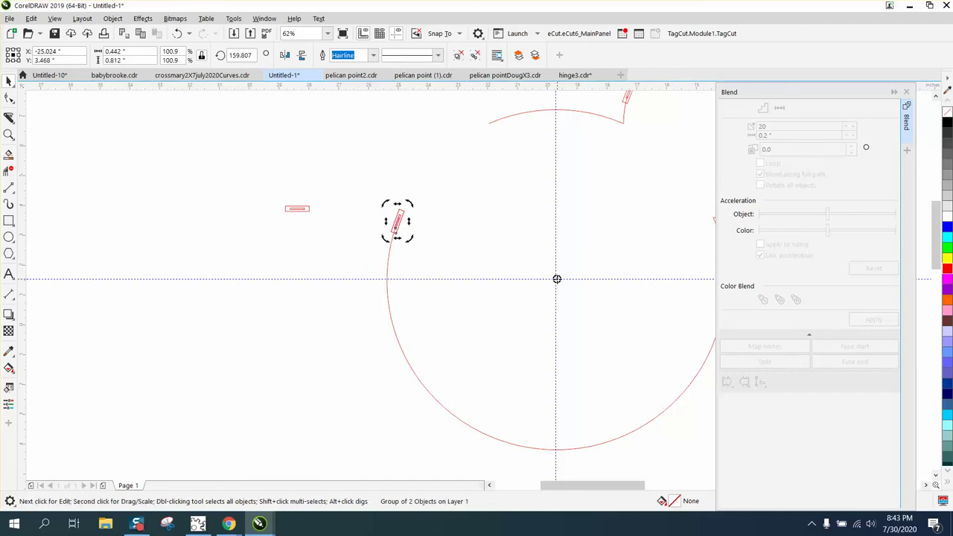
pyautogui.scroll(-2, 489, 283)
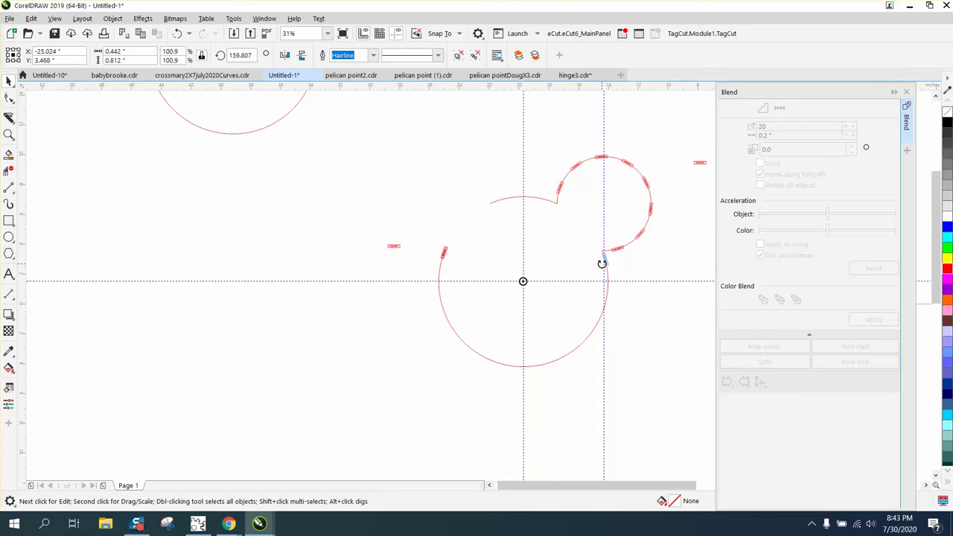
pyautogui.click(602, 261)
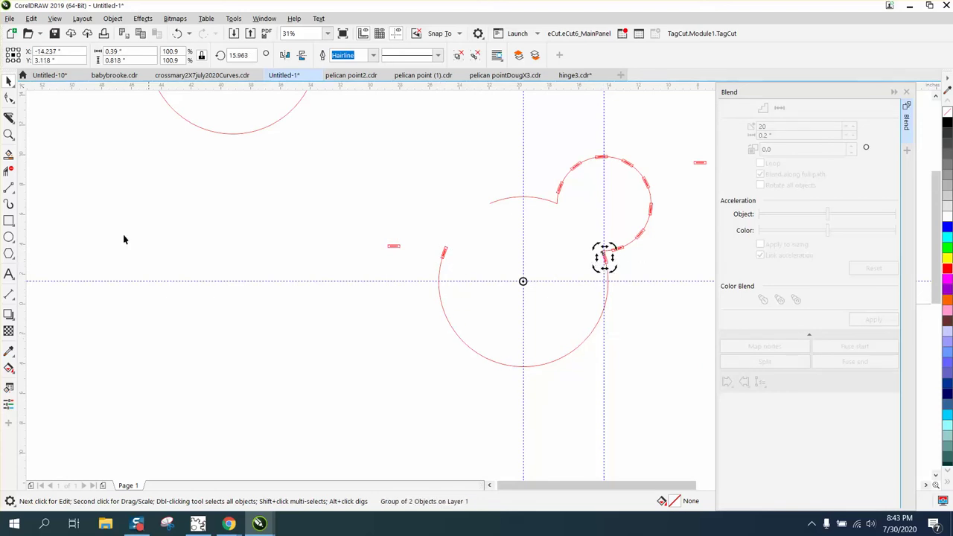
pyautogui.click(9, 135)
pyautogui.moveTo(378, 217); pyautogui.dragTo(654, 313)
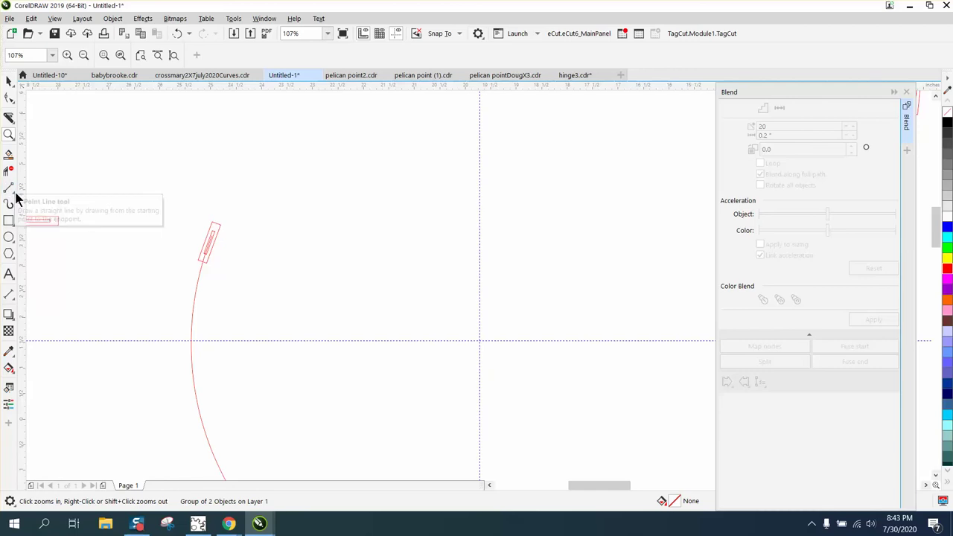
# Choose the Virtual Segment Delete tool and zoom in where the ear meets the face.
pyautogui.click(9, 172)
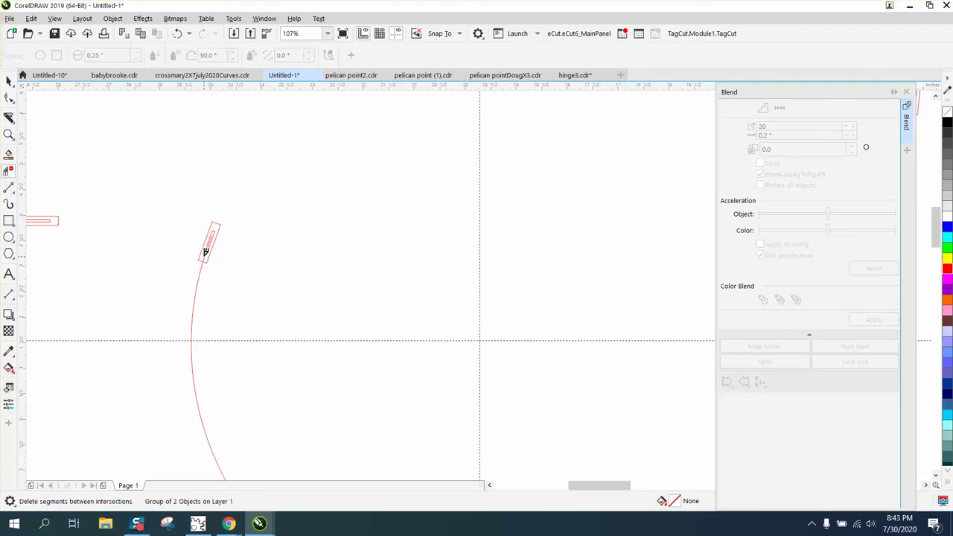
pyautogui.scroll(-8, 207, 251)
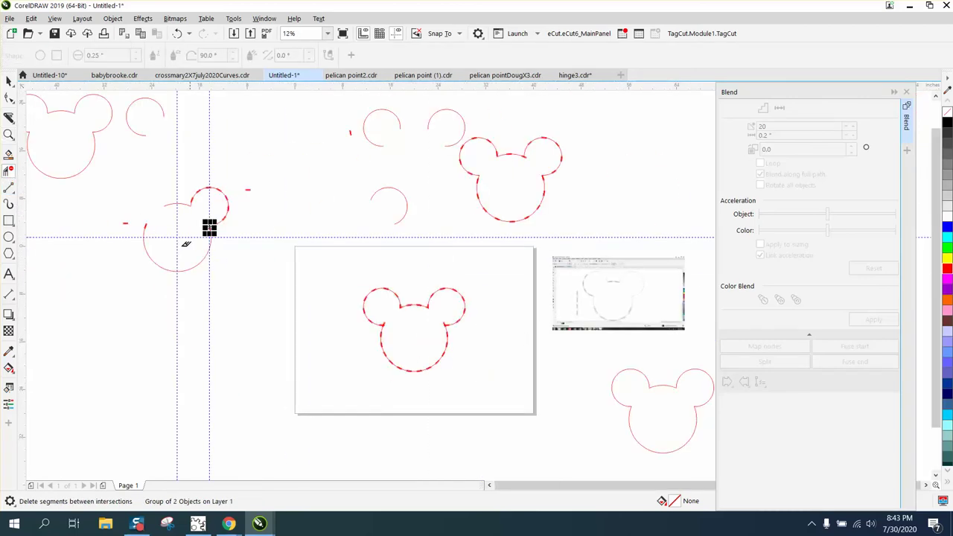
pyautogui.click(9, 135)
pyautogui.moveTo(193, 225); pyautogui.dragTo(228, 239)
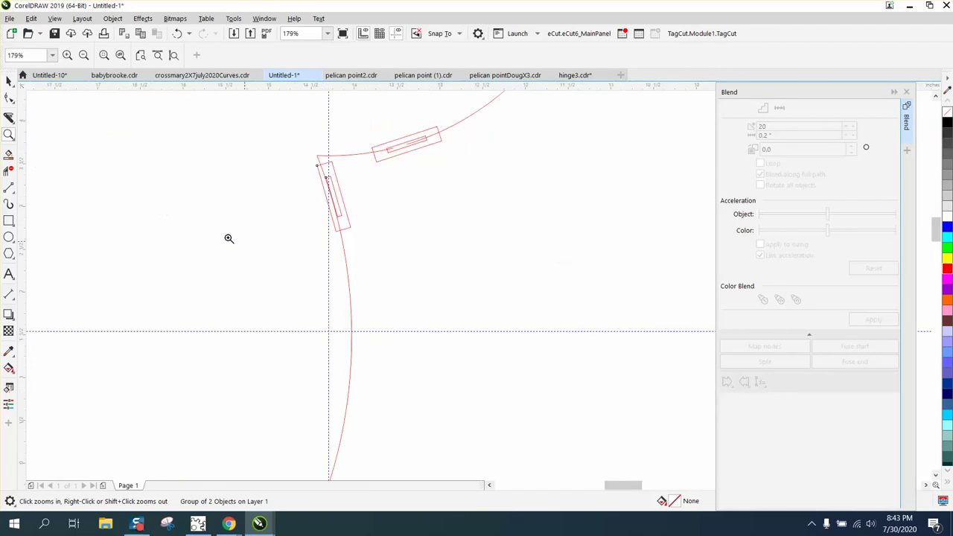
pyautogui.click(9, 170)
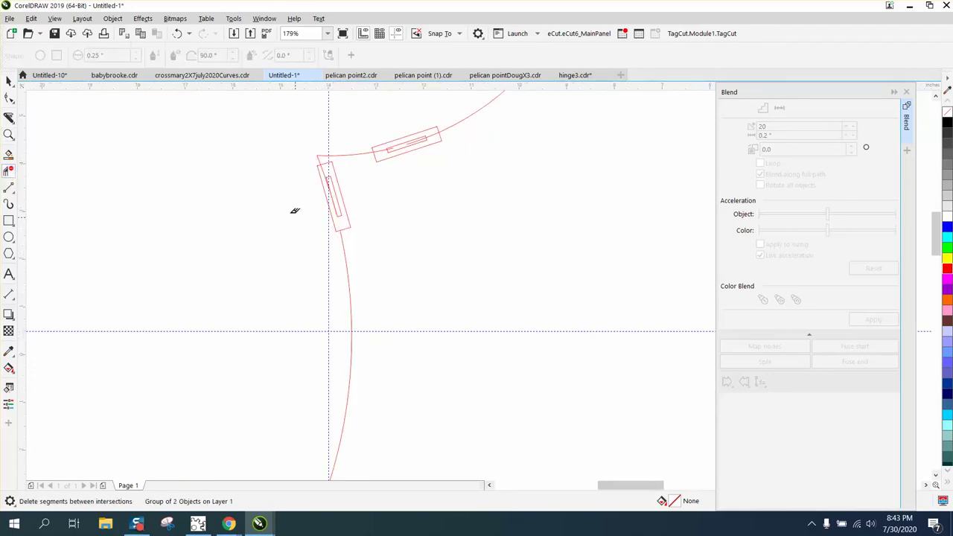
pyautogui.scroll(-3, 294, 211)
# Move the face hinge off the arc and ungroup the face arc group.
pyautogui.click(8, 83)
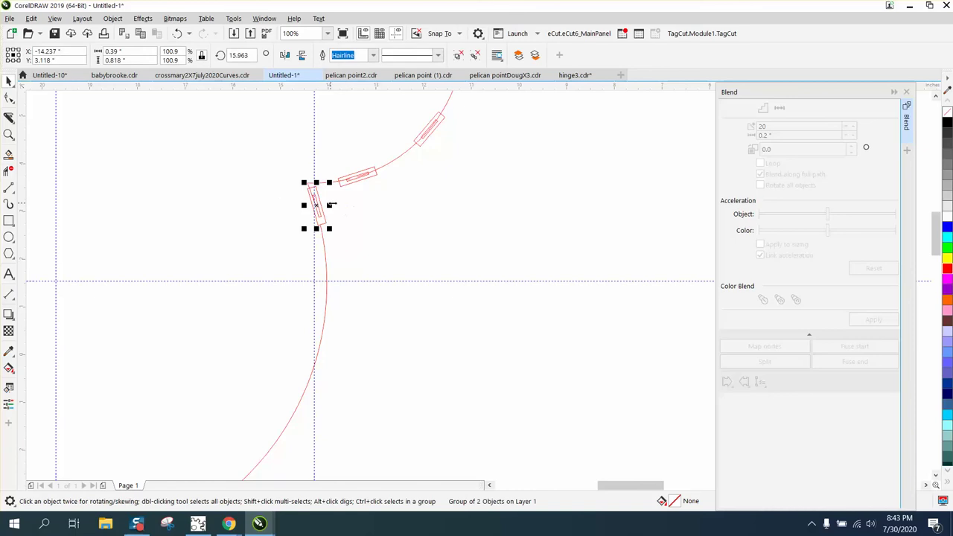
pyautogui.click(332, 210)
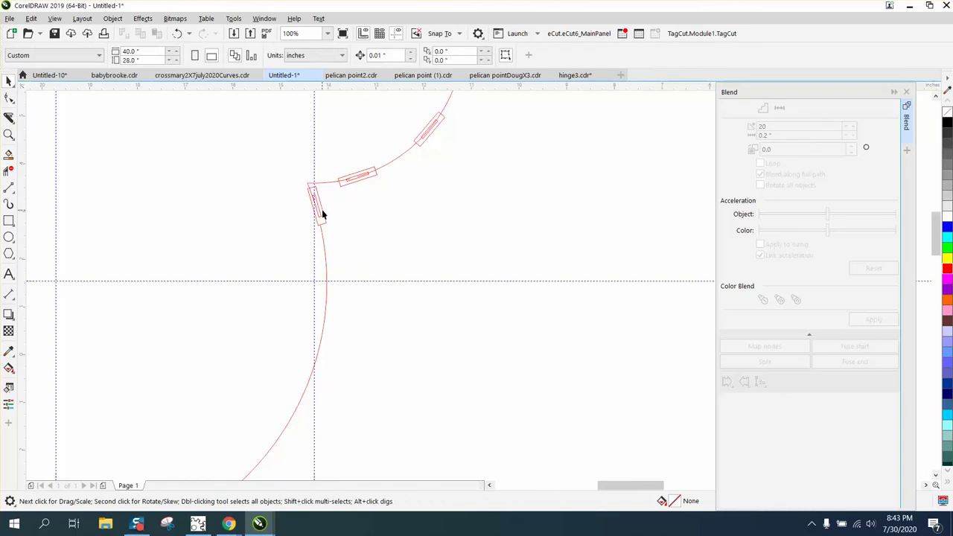
pyautogui.moveTo(321, 214); pyautogui.dragTo(366, 211)
pyautogui.click(313, 199)
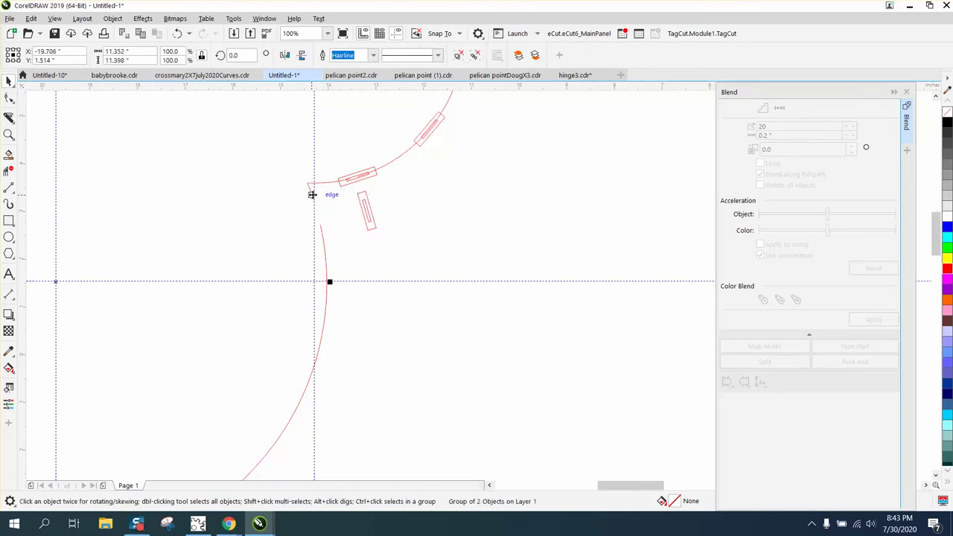
pyautogui.click(113, 19)
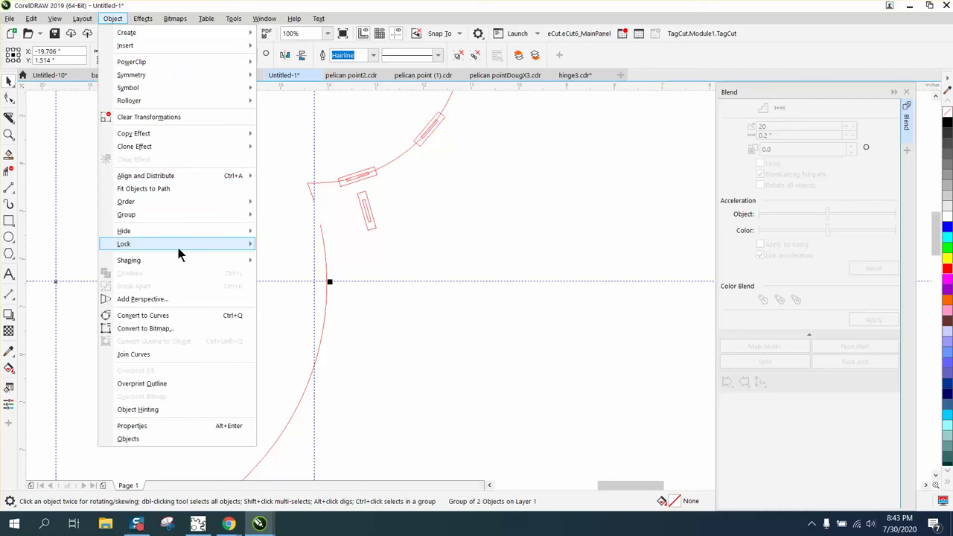
pyautogui.moveTo(170, 217)
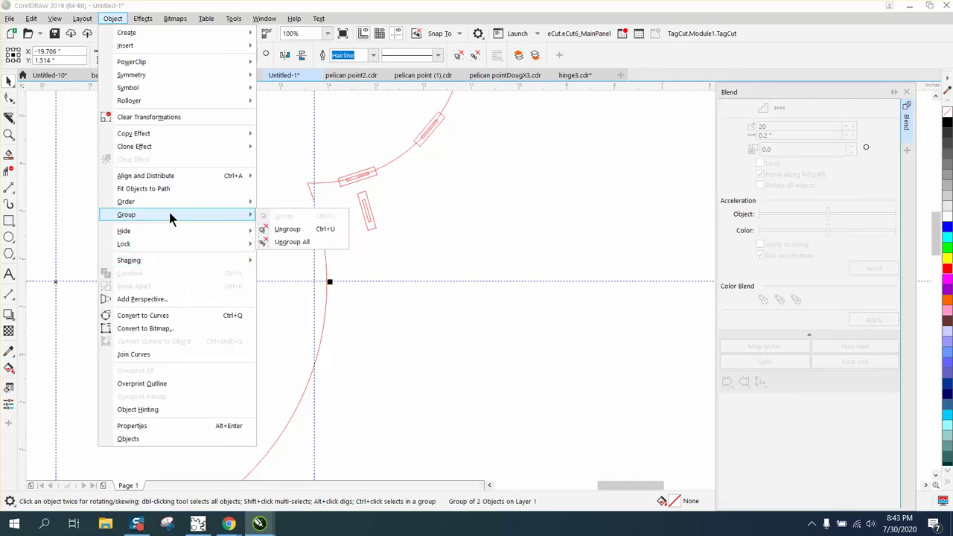
pyautogui.click(289, 231)
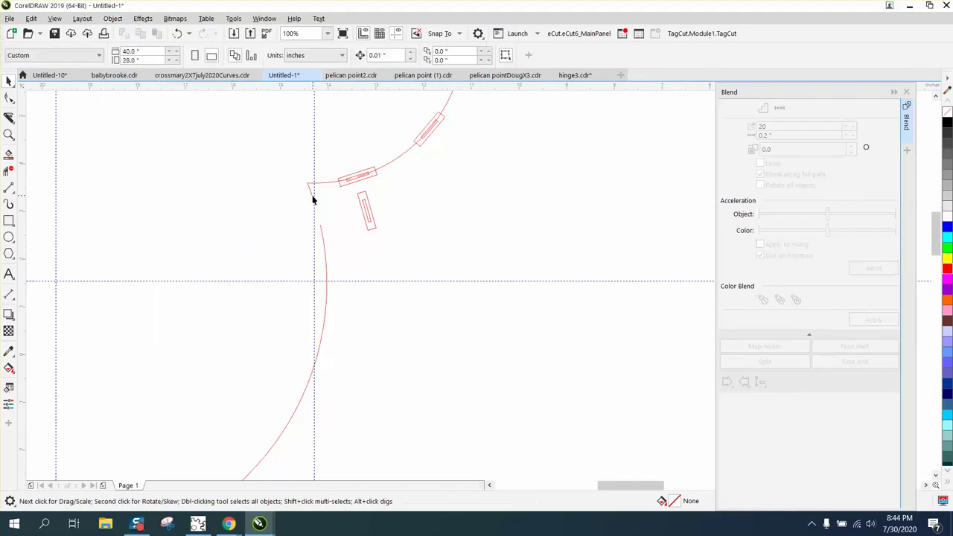
# Break the face arc curve apart into separate pieces, then deselect everything.
pyautogui.click(313, 199)
pyautogui.click(113, 19)
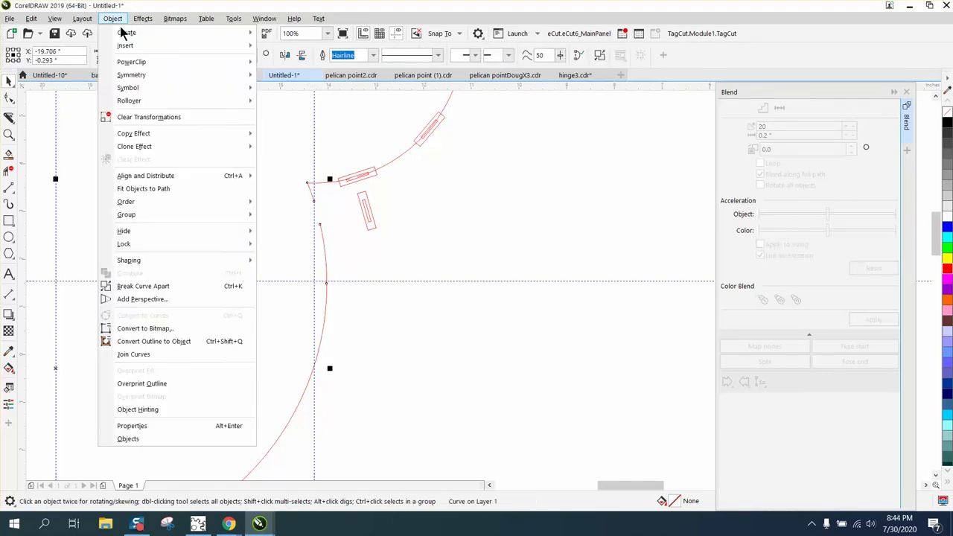
pyautogui.click(143, 286)
pyautogui.scroll(-2, 484, 268)
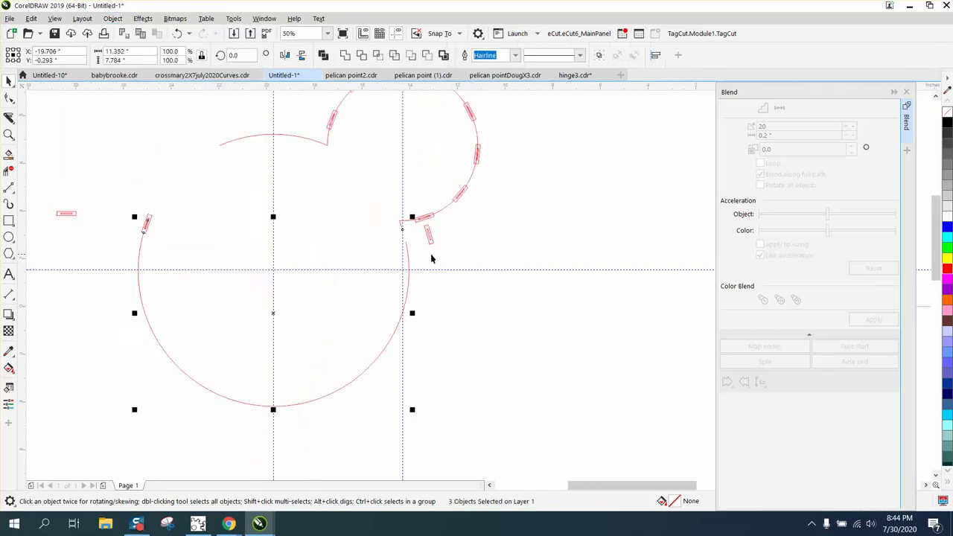
pyautogui.click(409, 258)
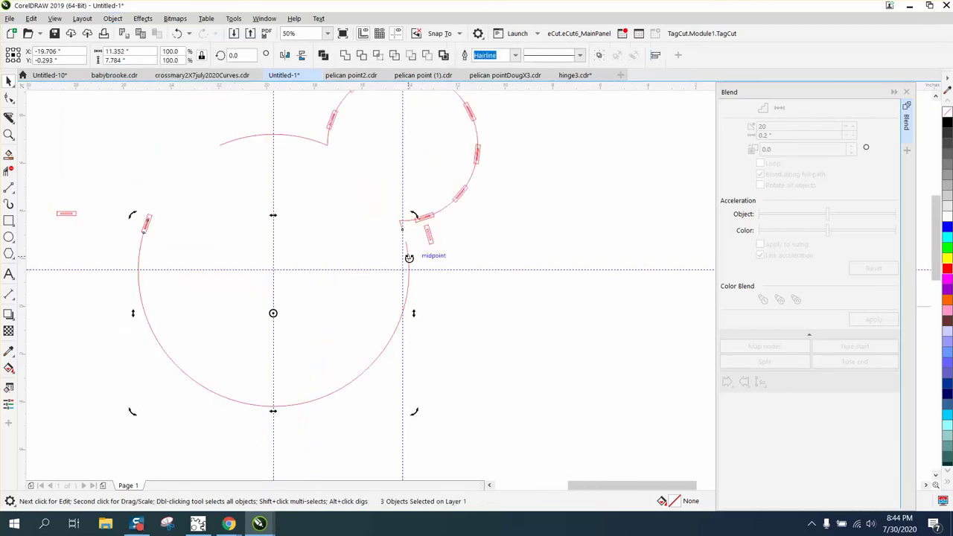
pyautogui.click(204, 128)
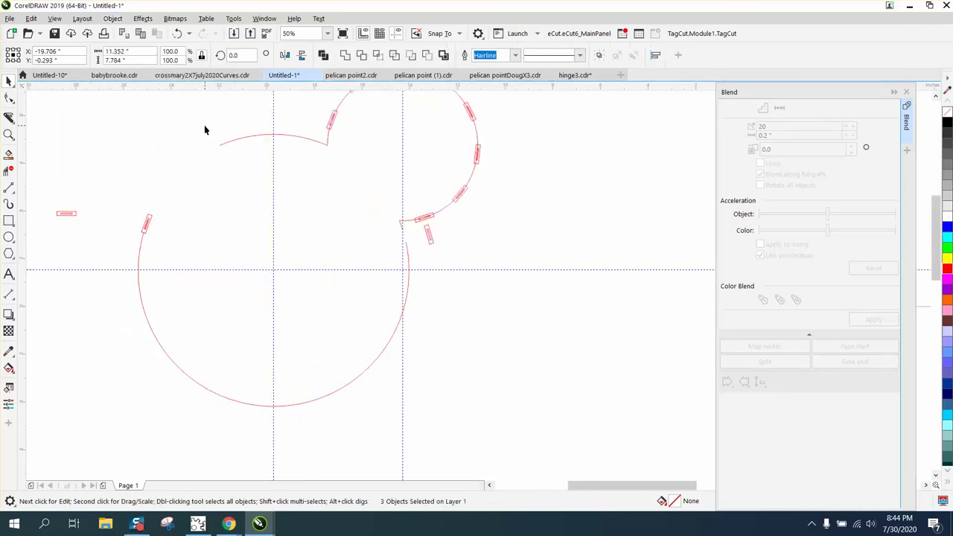
# Delete the end rectangle and the tiny arc fragment at the arc's upper-left end.
pyautogui.click(152, 216)
pyautogui.press('Delete')
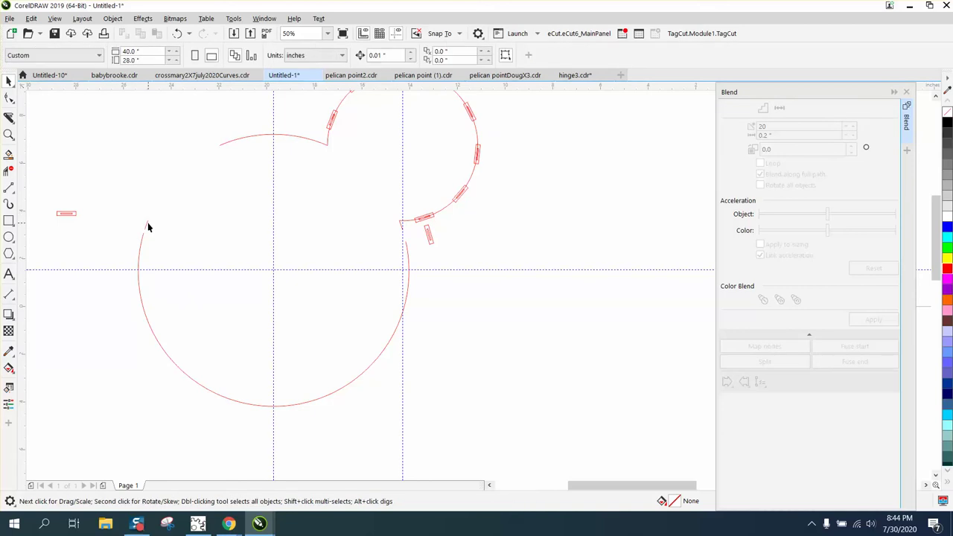
pyautogui.click(145, 226)
pyautogui.press('Delete')
# Blend the left pair of hinge rectangles with 12 steps.
pyautogui.moveTo(52, 207); pyautogui.dragTo(119, 225)
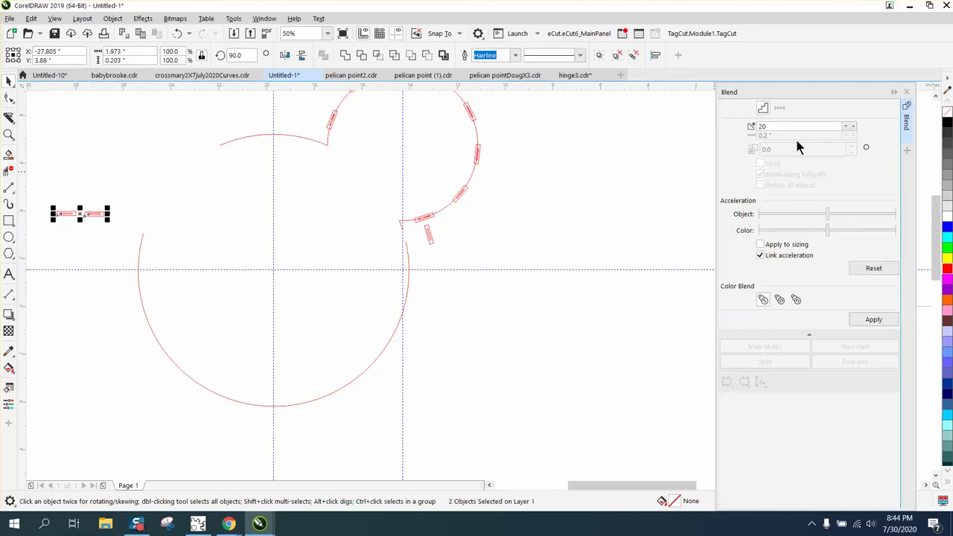
pyautogui.doubleClick(792, 128)
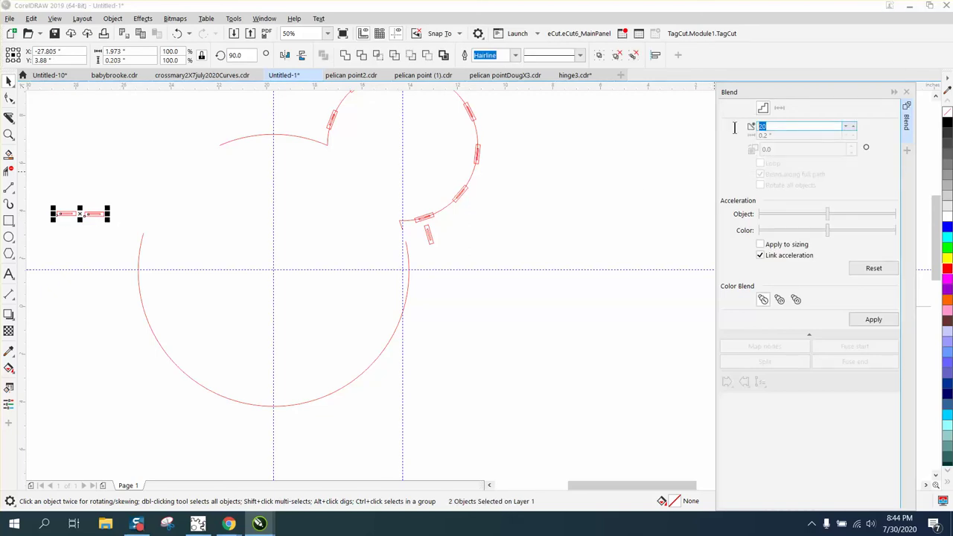
pyautogui.write('12')
pyautogui.click(866, 316)
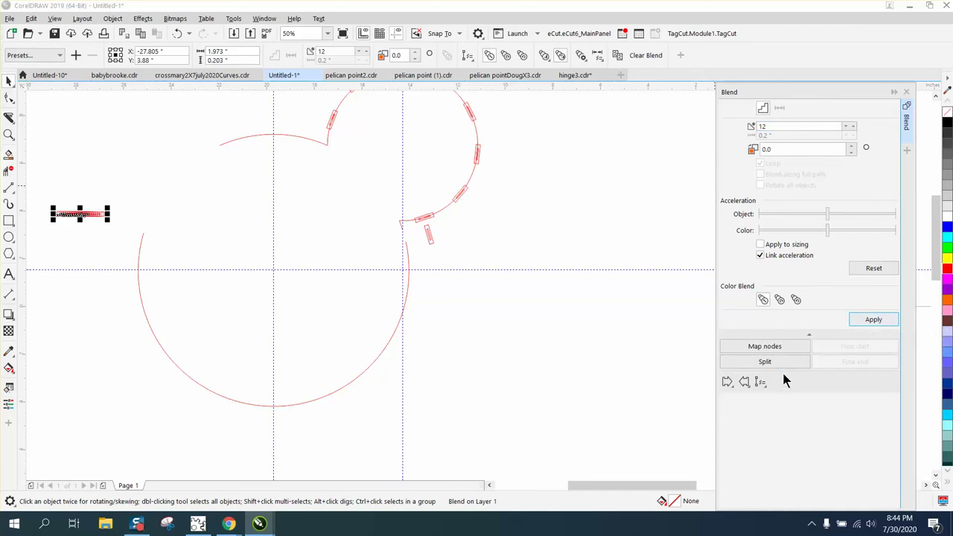
# Attach the 12-step blend to the face circle as a new path, along full path with Rotate all.
pyautogui.click(764, 383)
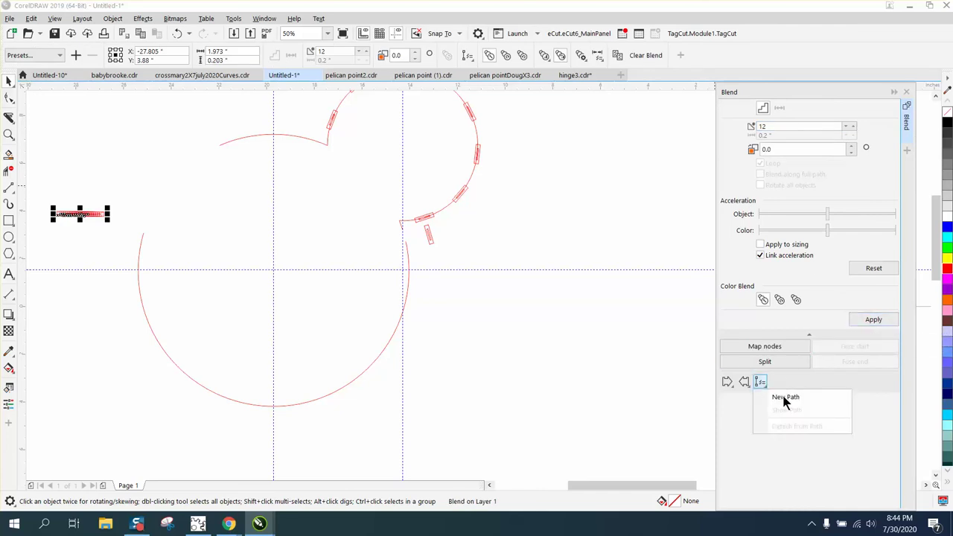
pyautogui.click(783, 398)
pyautogui.click(404, 307)
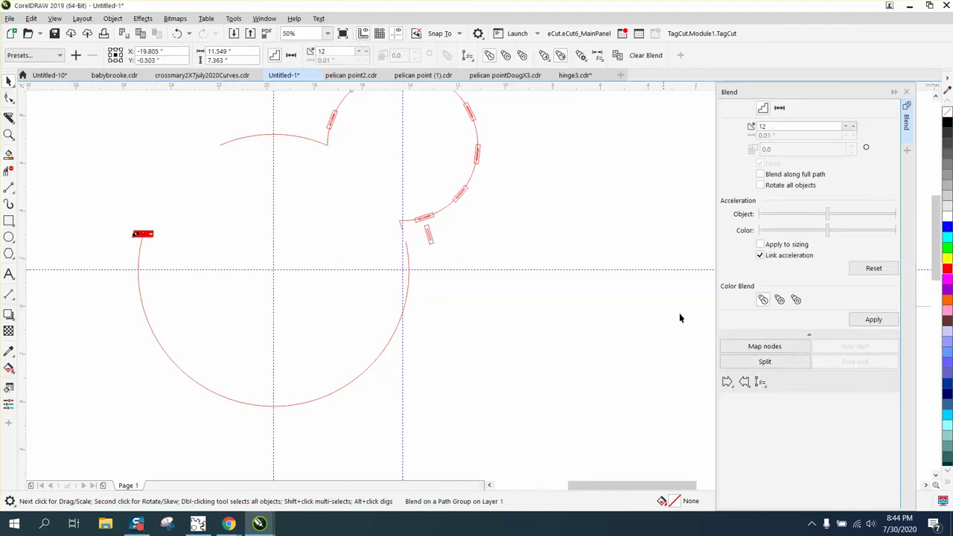
pyautogui.click(761, 176)
pyautogui.click(762, 184)
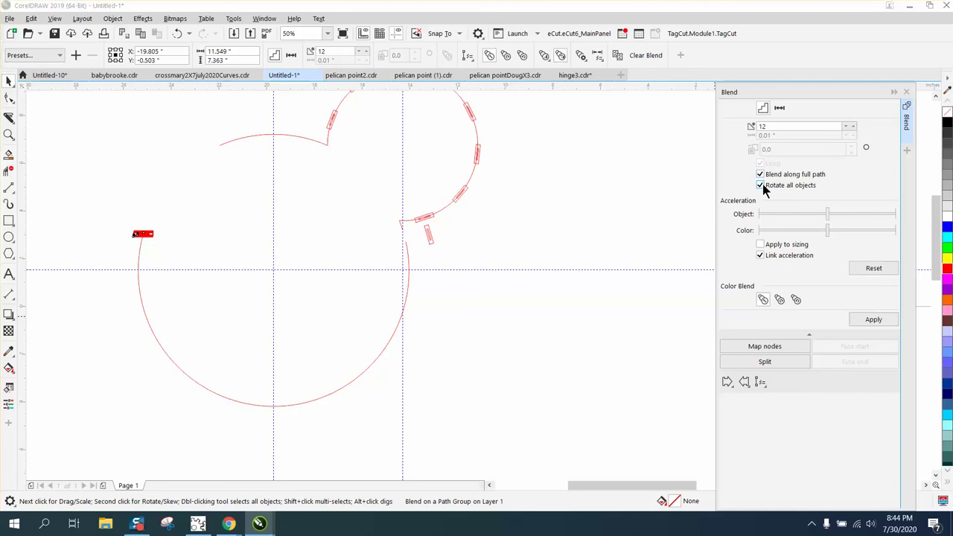
pyautogui.click(874, 322)
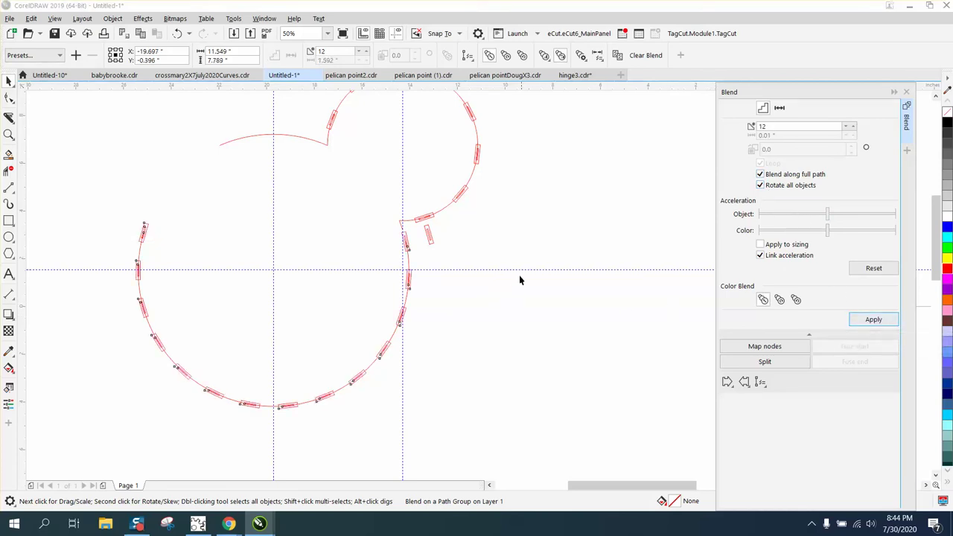
# Delete the loose tag near the ear junction, then undo that deletion and the full-path spread.
pyautogui.click(430, 238)
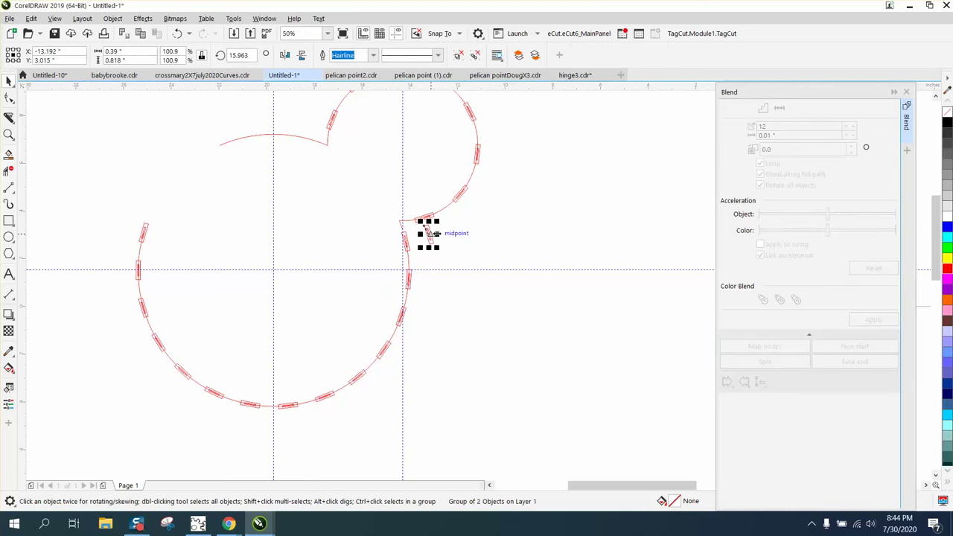
pyautogui.press('Delete')
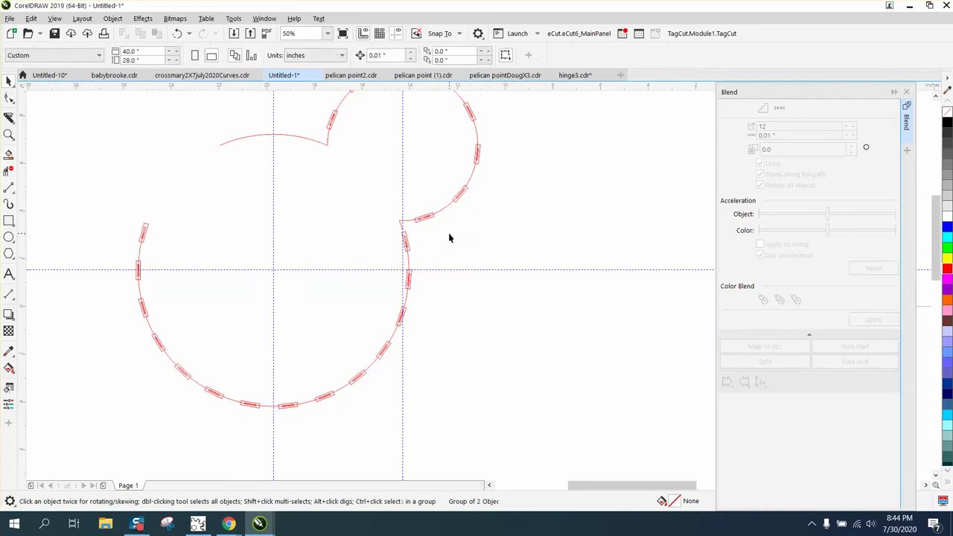
pyautogui.click(407, 249)
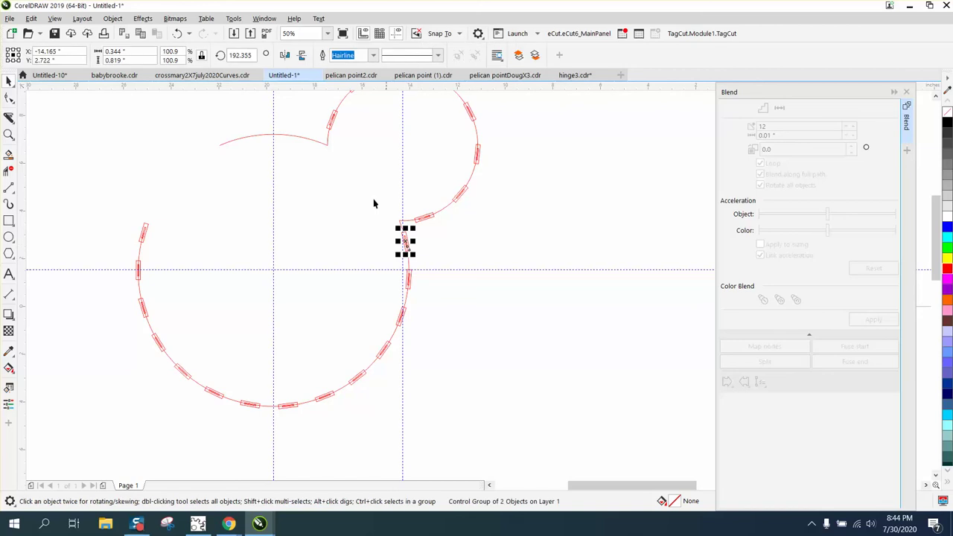
pyautogui.click(182, 32)
pyautogui.click(183, 34)
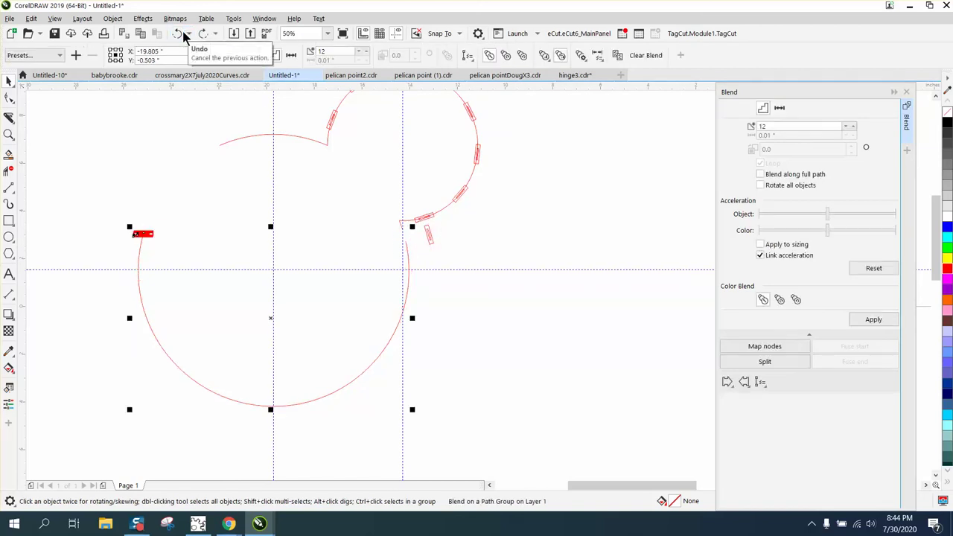
# Revert to the separate rectangles and re-blend them with 11 steps.
pyautogui.click(183, 34)
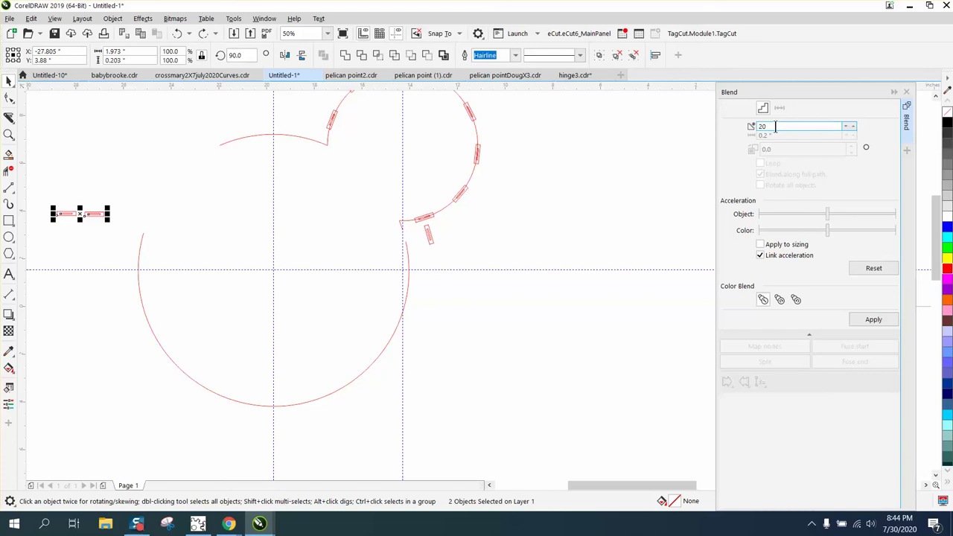
pyautogui.moveTo(775, 126); pyautogui.dragTo(750, 128)
pyautogui.write('1')
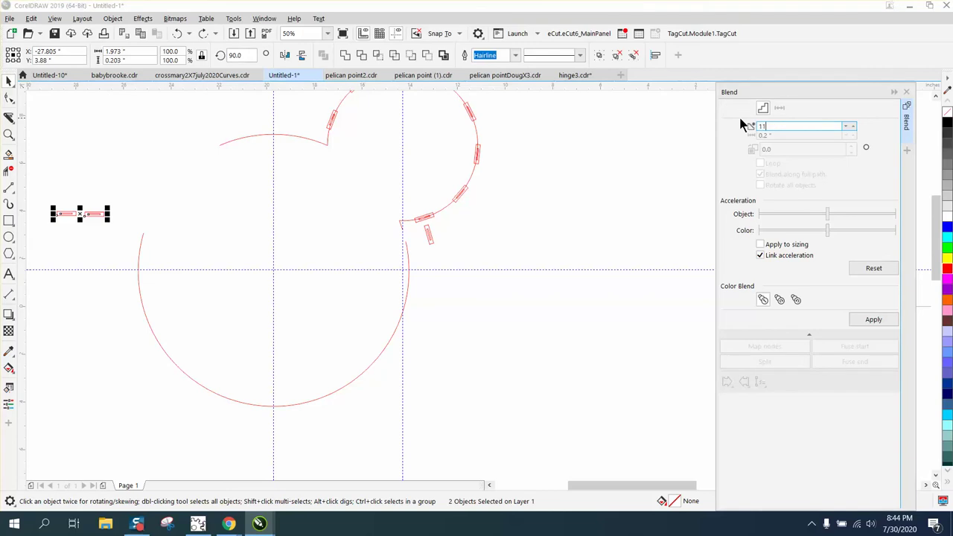
pyautogui.write('1')
pyautogui.click(876, 317)
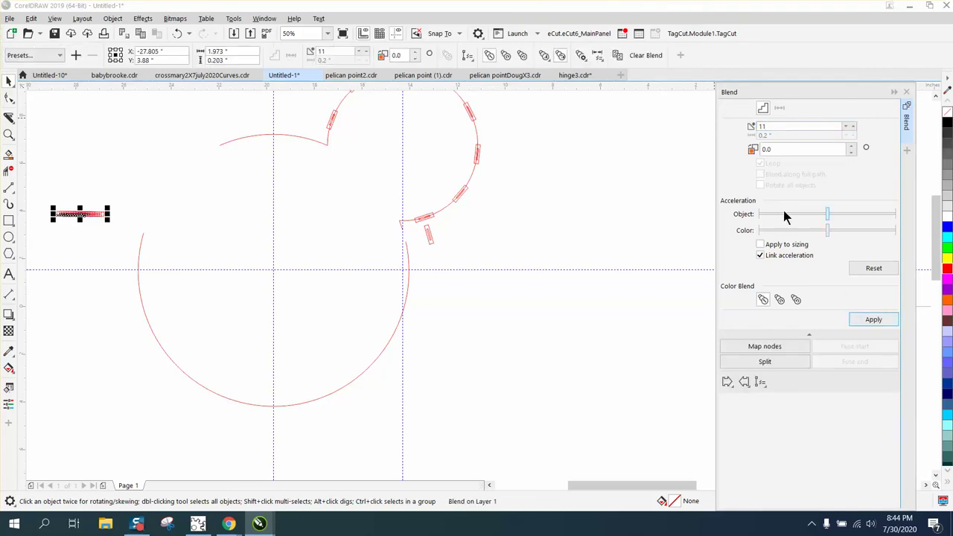
# Attach the 11-step blend to the face circle along full path with Rotate all; move the stray tag aside.
pyautogui.click(760, 382)
pyautogui.click(775, 394)
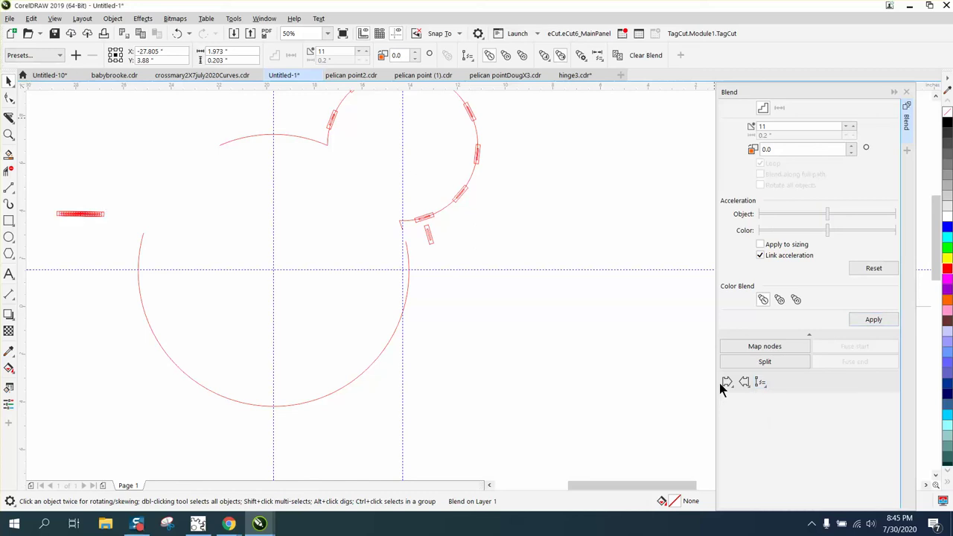
pyautogui.click(410, 255)
pyautogui.click(517, 289)
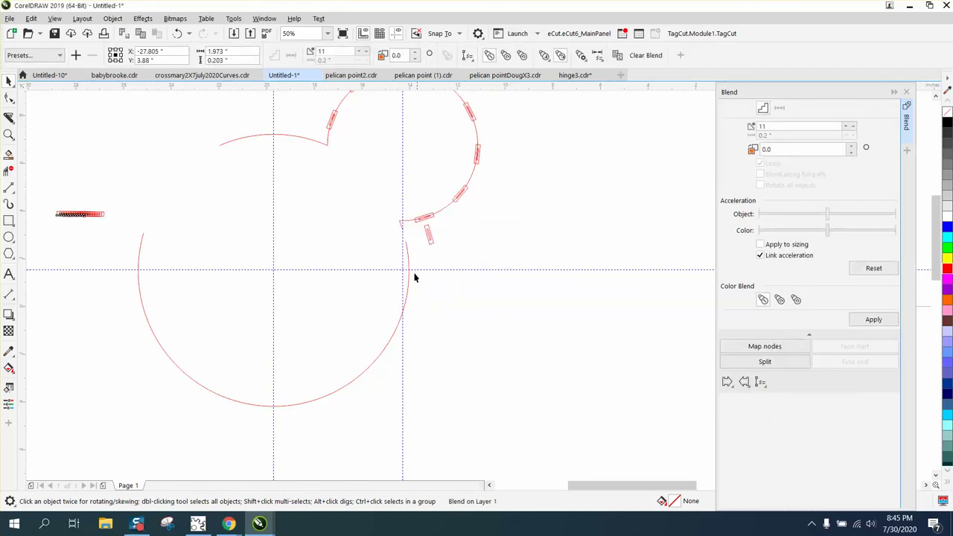
pyautogui.click(762, 383)
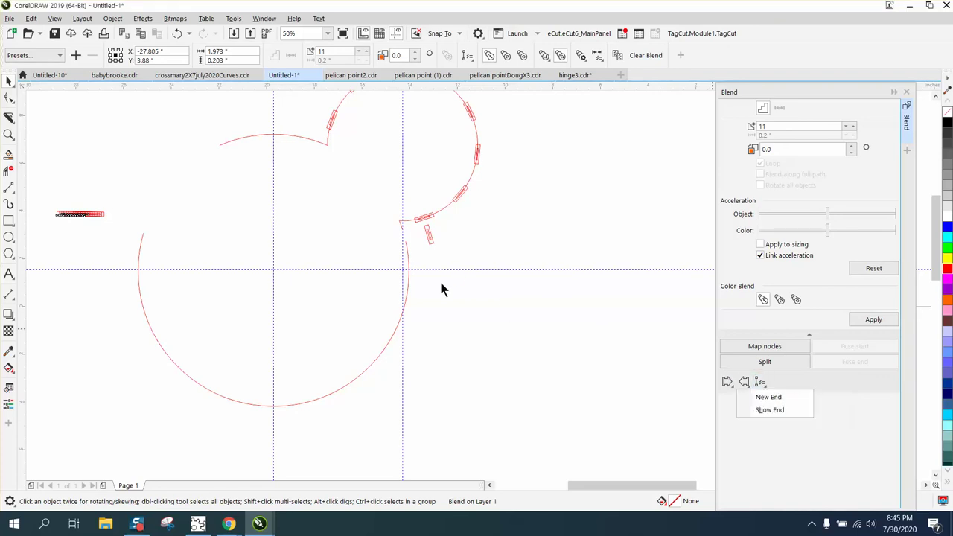
pyautogui.click(761, 382)
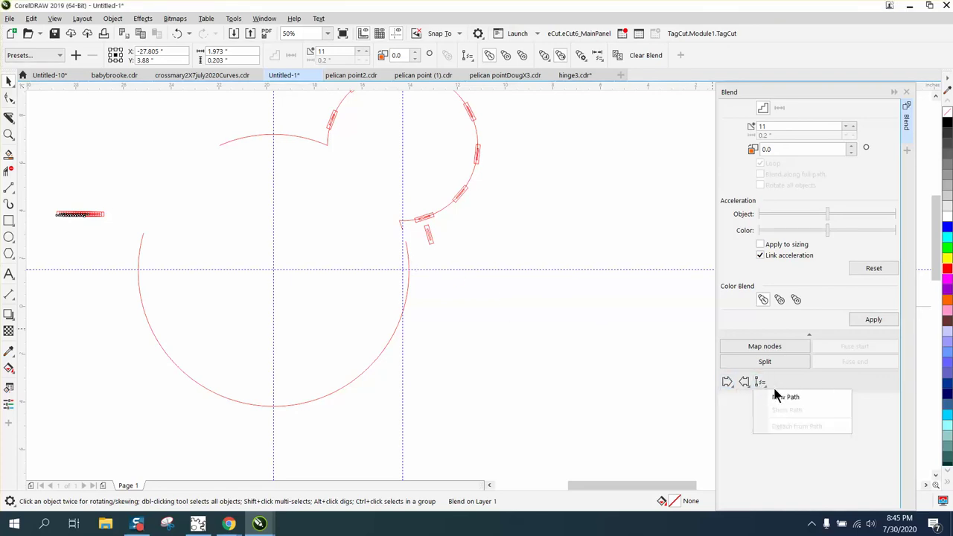
pyautogui.click(783, 397)
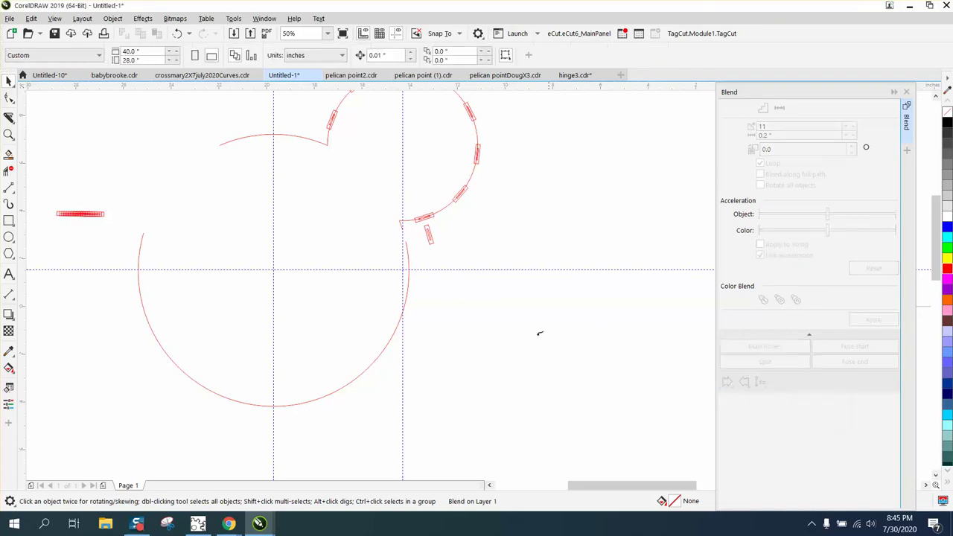
pyautogui.click(409, 260)
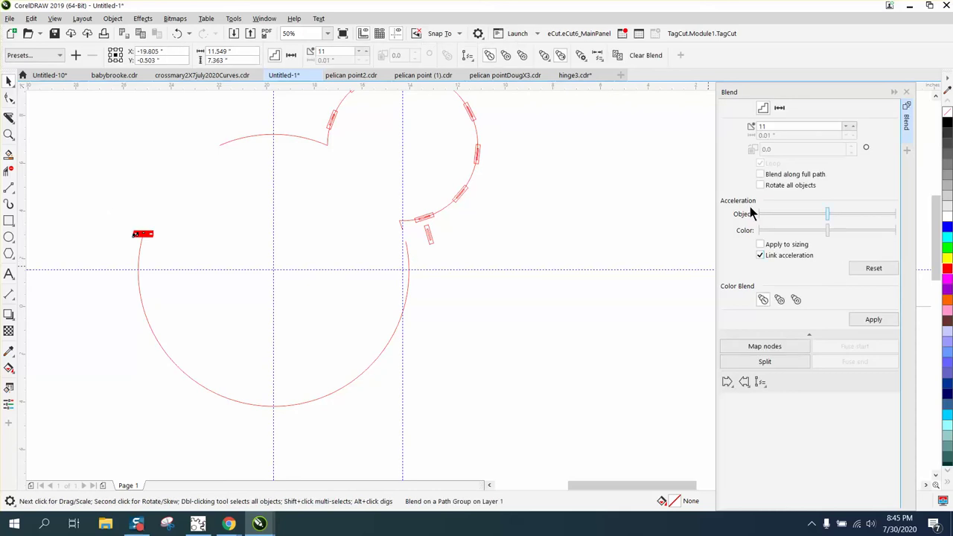
pyautogui.click(760, 174)
pyautogui.click(760, 185)
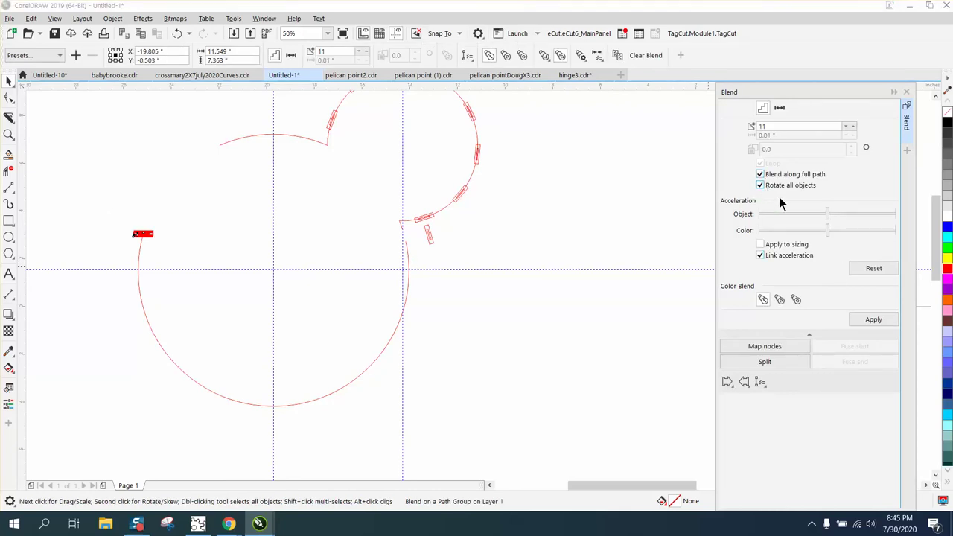
pyautogui.click(880, 322)
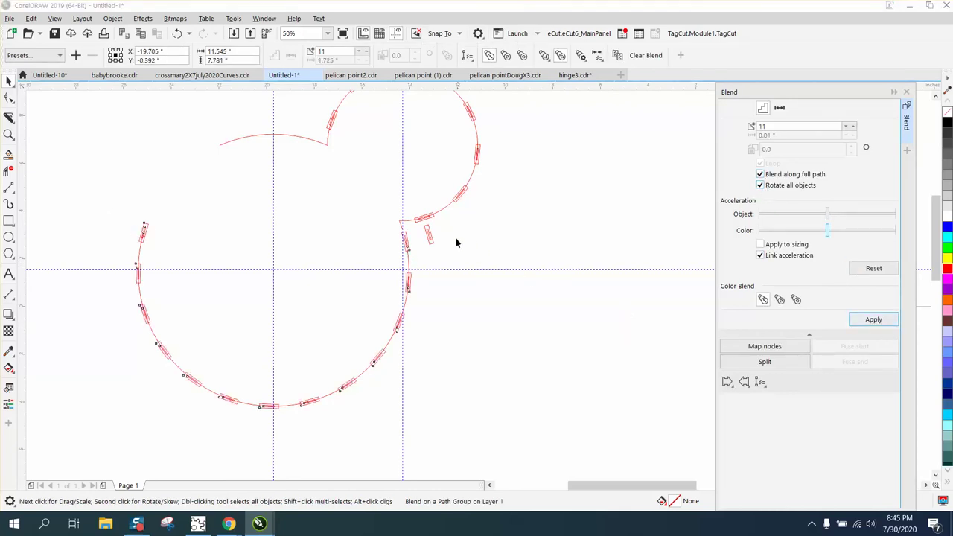
pyautogui.moveTo(430, 242); pyautogui.dragTo(520, 243)
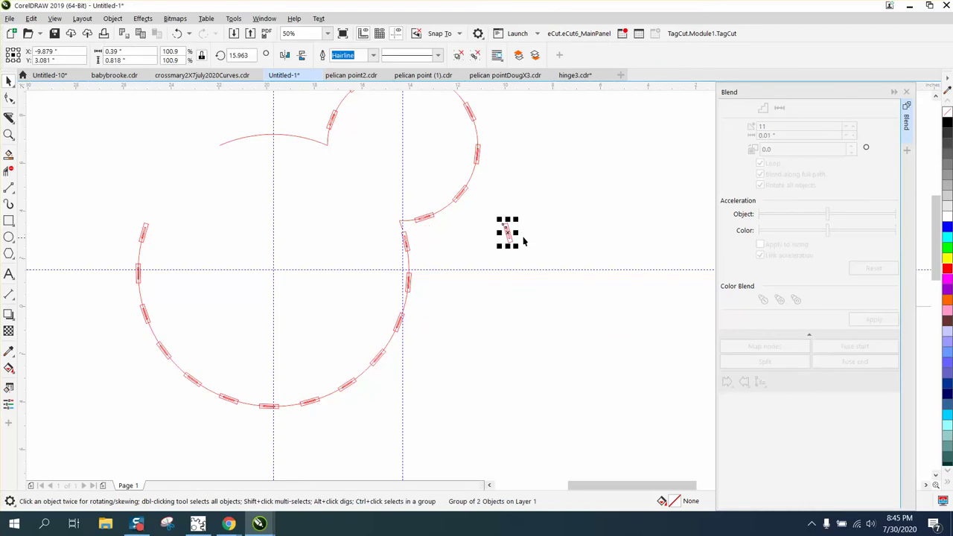
# Delete the stray tag and zoom in on the top arc and right ear to inspect the outline.
pyautogui.press('Delete')
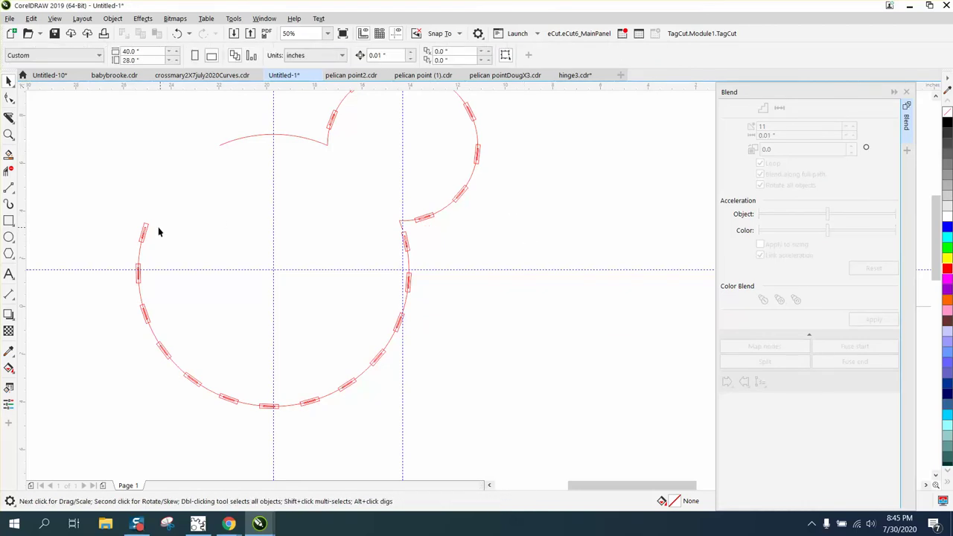
pyautogui.click(9, 134)
pyautogui.moveTo(205, 116); pyautogui.dragTo(391, 183)
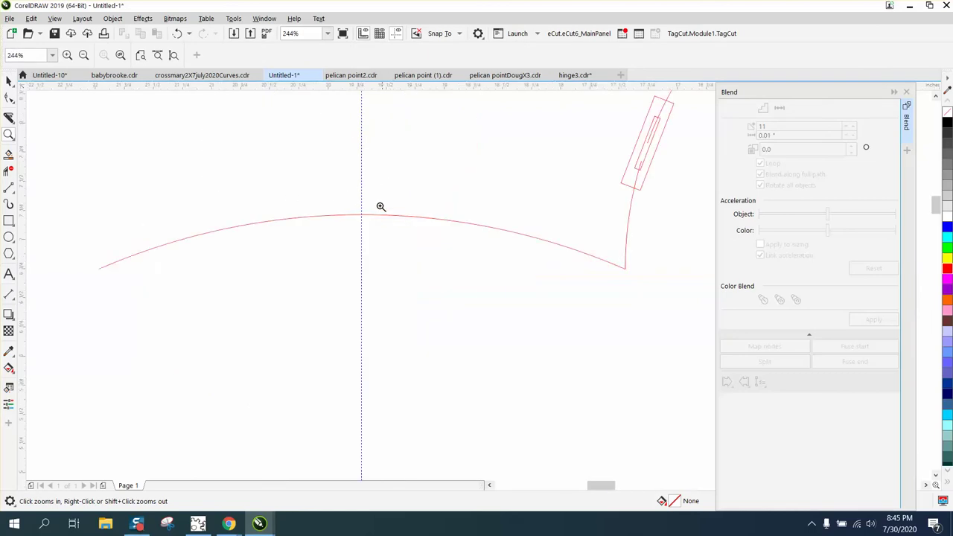
pyautogui.rightClick(376, 205)
pyautogui.rightClick(372, 196)
pyautogui.rightClick(447, 216)
pyautogui.moveTo(406, 140); pyautogui.dragTo(565, 268)
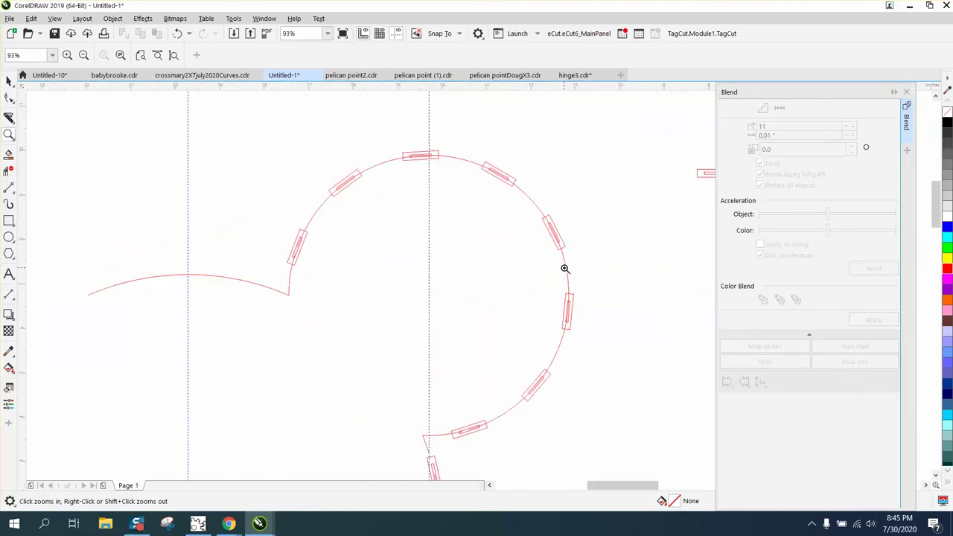
pyautogui.rightClick(520, 246)
pyautogui.moveTo(450, 327); pyautogui.dragTo(544, 384)
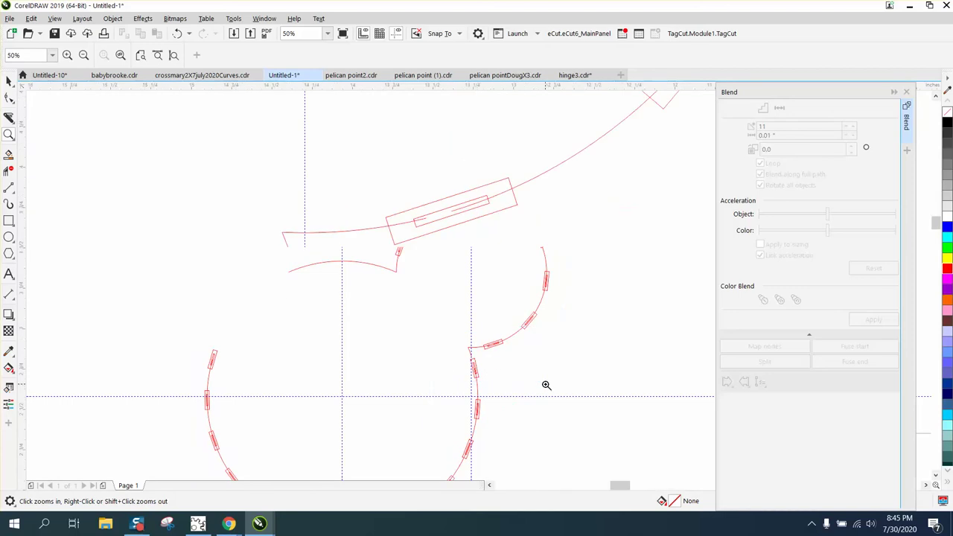
# Delete the two short curve stubs at the ear–face corner, keeping the upper arc.
pyautogui.click(8, 80)
pyautogui.scroll(-3, 402, 278)
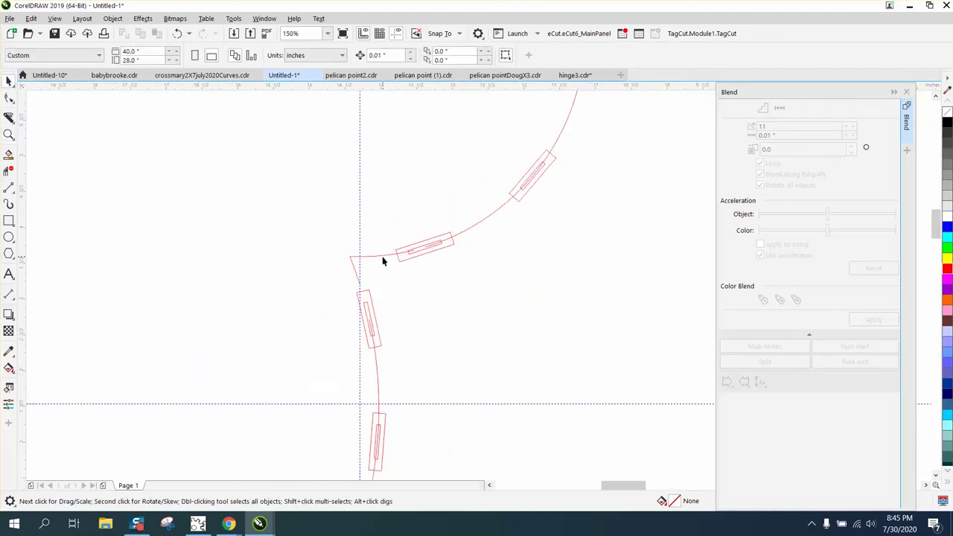
pyautogui.click(382, 255)
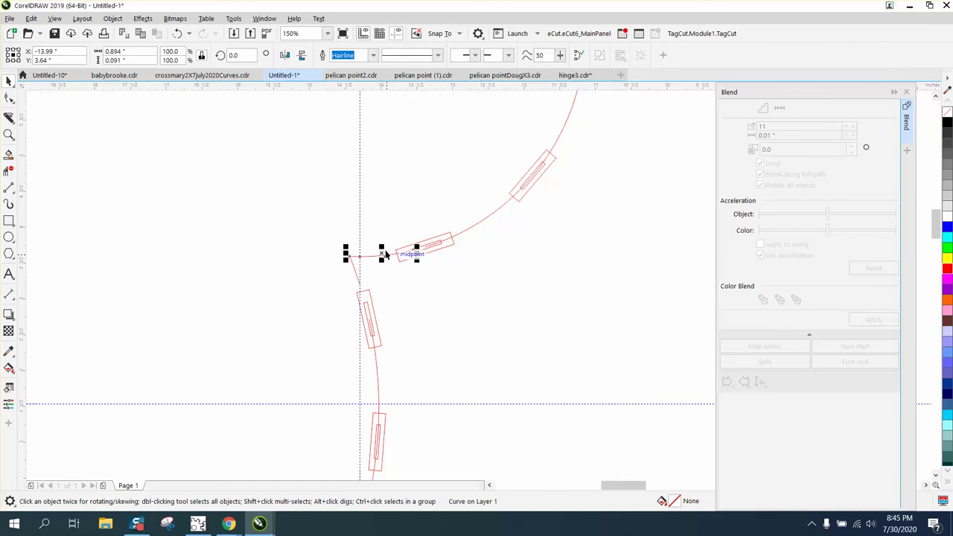
pyautogui.press('Delete')
pyautogui.click(353, 267)
pyautogui.press('Delete')
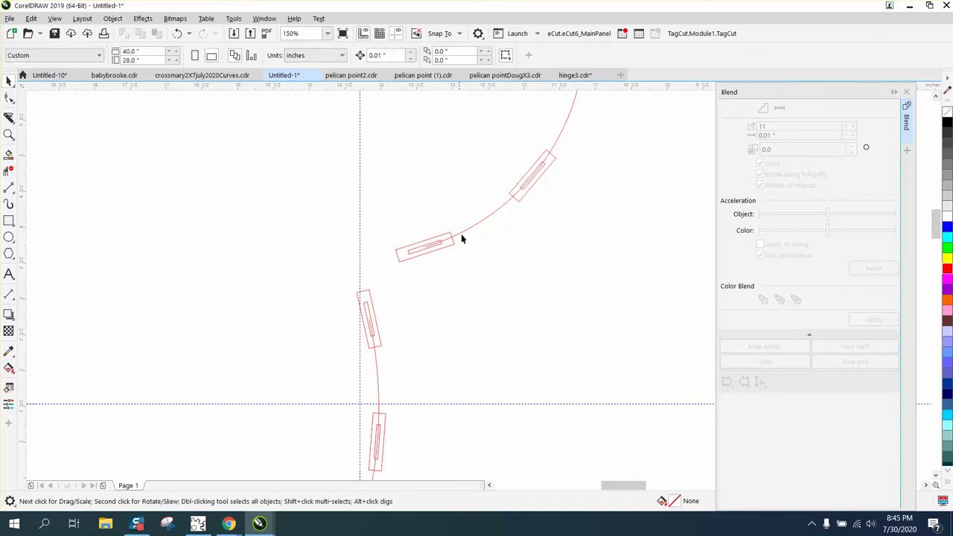
pyautogui.click(467, 233)
pyautogui.press('Delete')
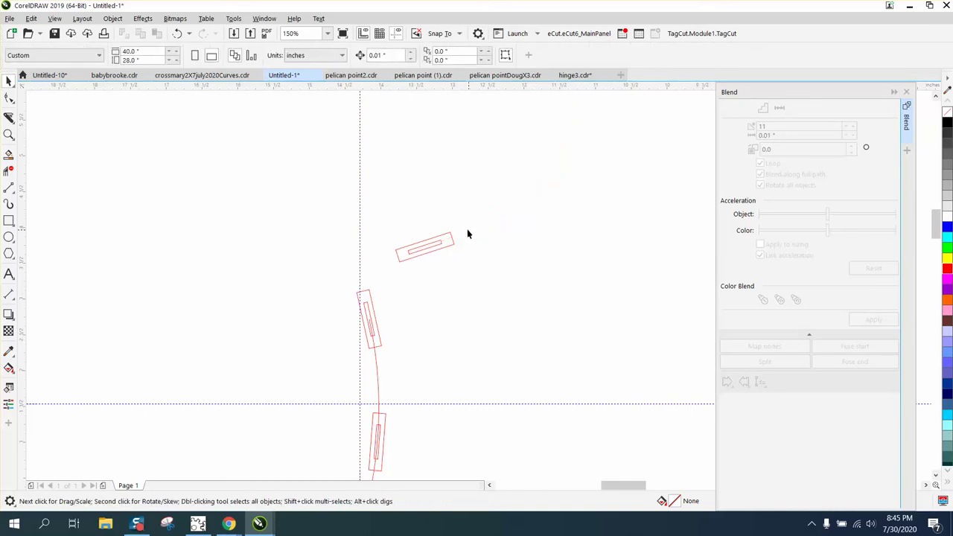
pyautogui.click(177, 33)
# Break the upper arc's blend apart with Object > Break Blend Apart and delete its guiding curve.
pyautogui.click(113, 19)
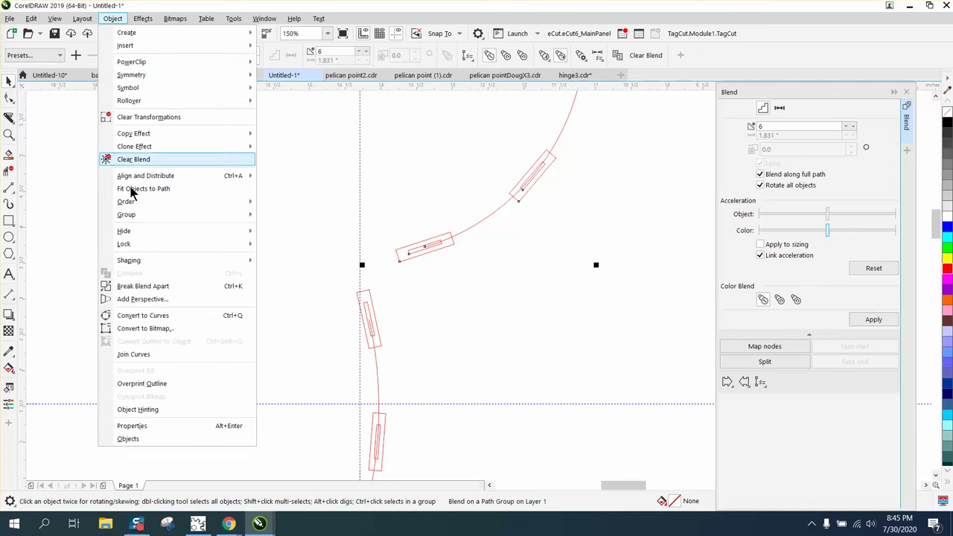
pyautogui.click(143, 286)
pyautogui.click(472, 306)
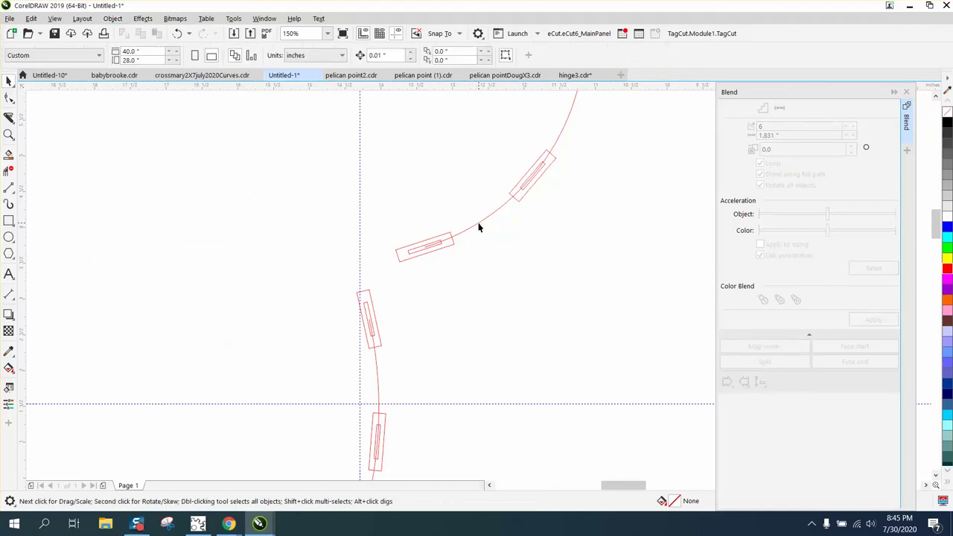
pyautogui.click(479, 223)
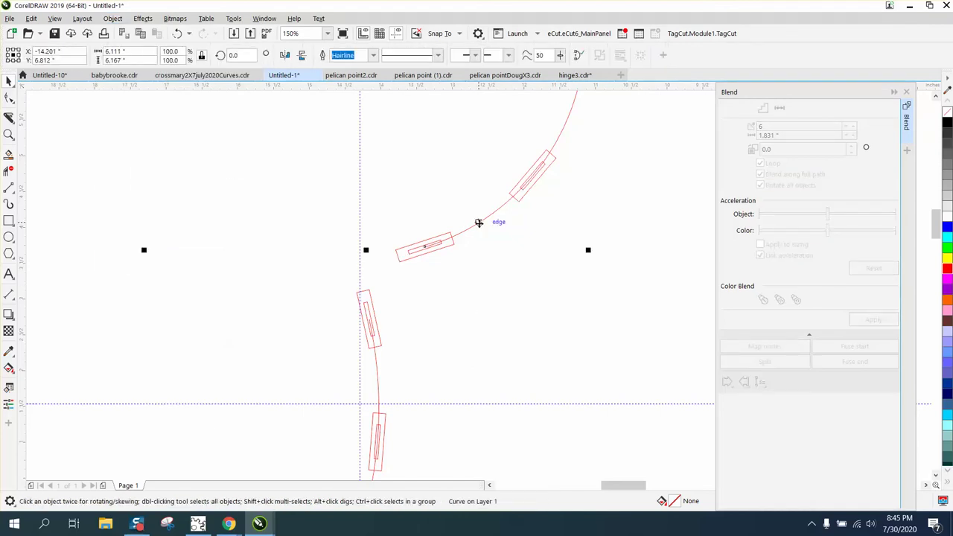
pyautogui.click(376, 365)
pyautogui.press('Delete')
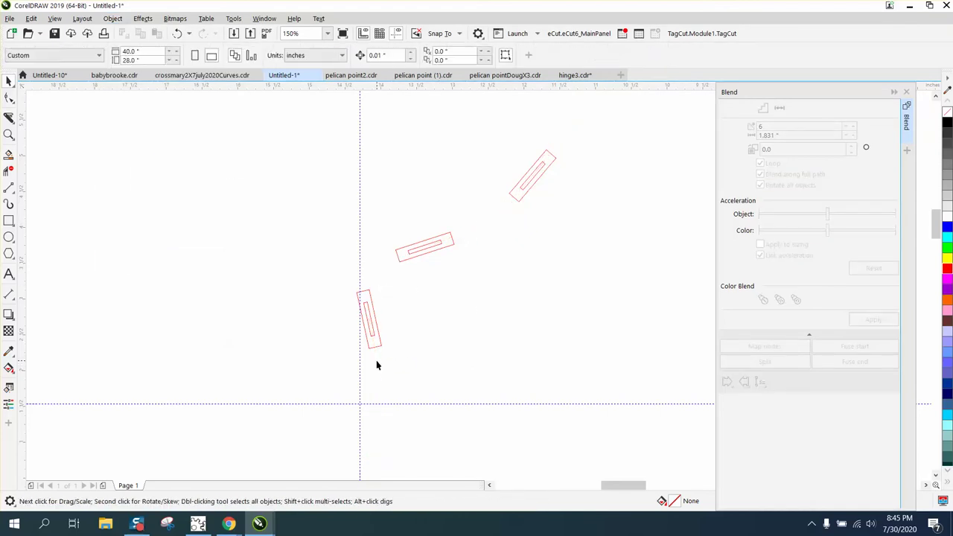
pyautogui.scroll(-2, 387, 311)
# Restore the guiding path, break the blend apart, and delete the path, leaving only the rectangles.
pyautogui.click(177, 33)
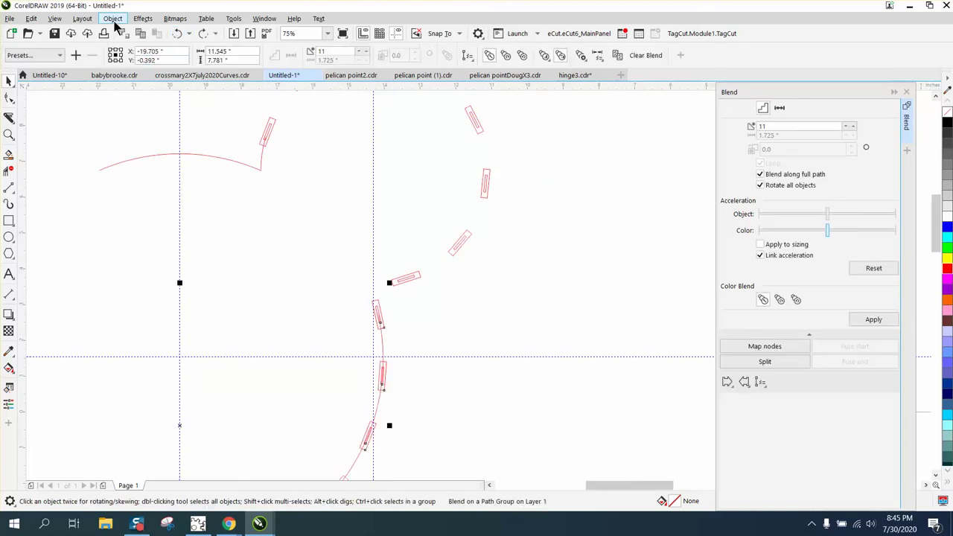
pyautogui.click(112, 19)
pyautogui.click(138, 286)
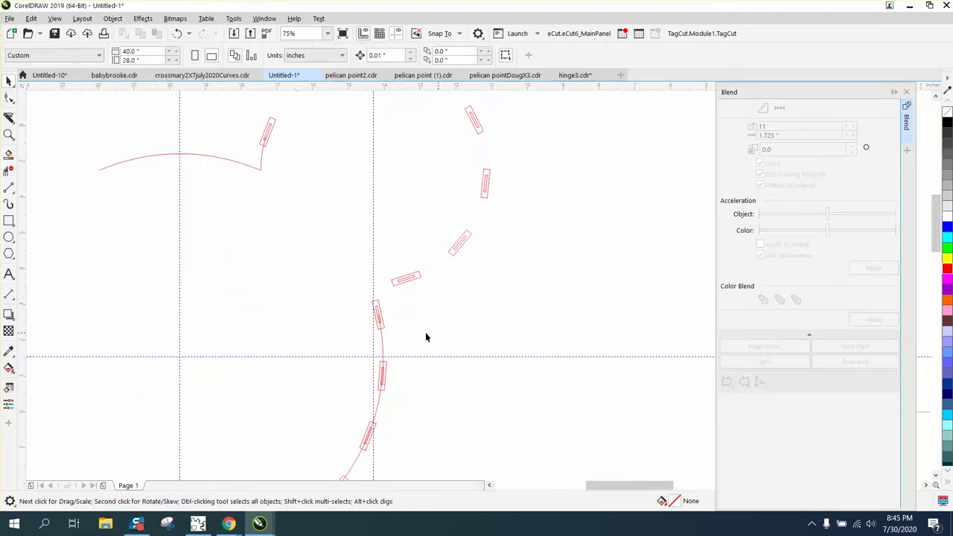
pyautogui.click(381, 338)
pyautogui.press('Delete')
pyautogui.scroll(-2, 392, 313)
pyautogui.scroll(-2, 390, 286)
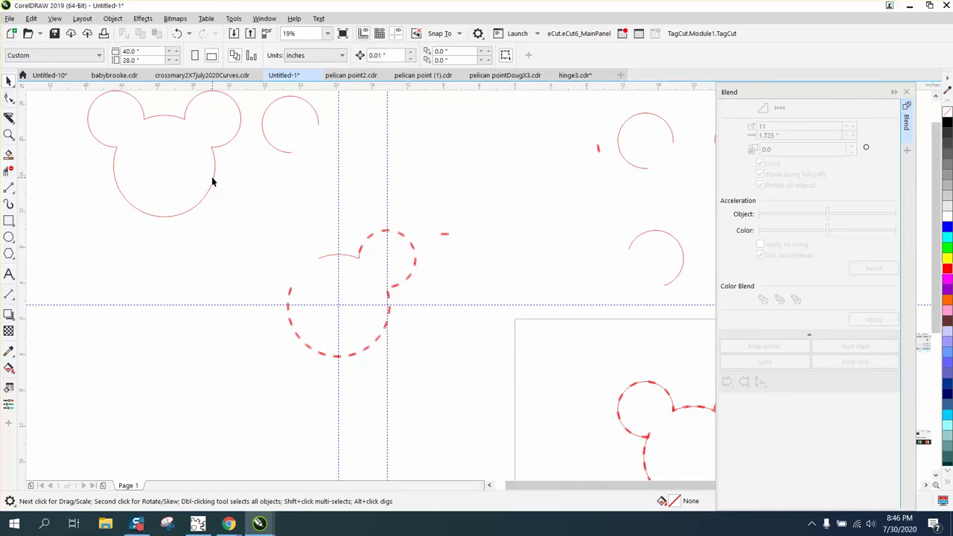
# Delete the small leftover arc and move the Mickey head outline onto the hinge rectangles.
pyautogui.click(343, 257)
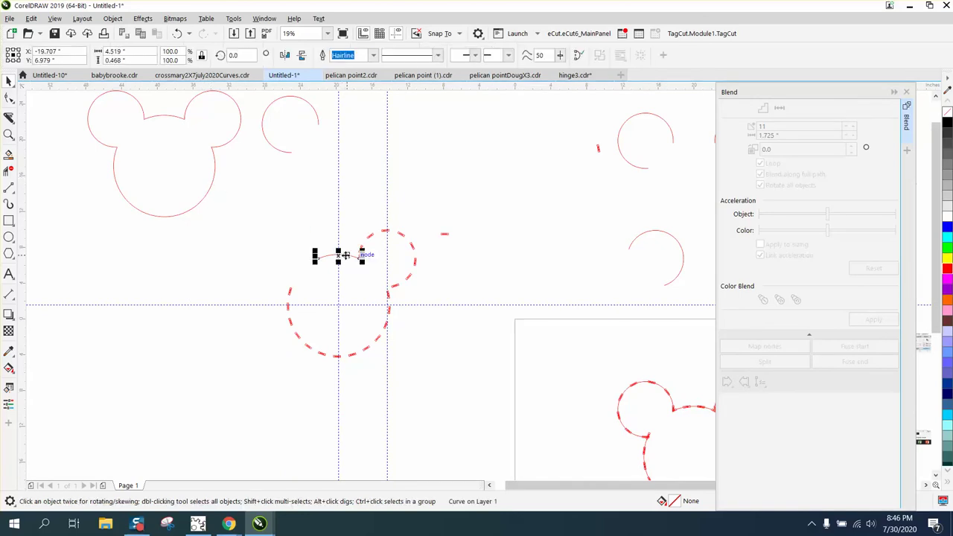
pyautogui.press('Delete')
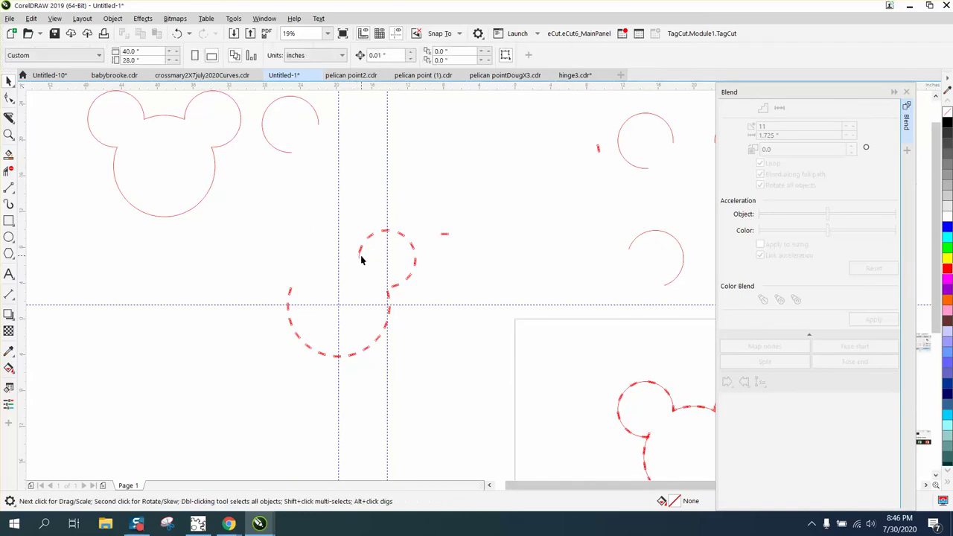
pyautogui.click(211, 168)
pyautogui.moveTo(168, 154); pyautogui.dragTo(339, 300)
# Zoom in on the right ear-to-face joint and nudge the Mickey outline slightly up onto the rectangles.
pyautogui.click(9, 134)
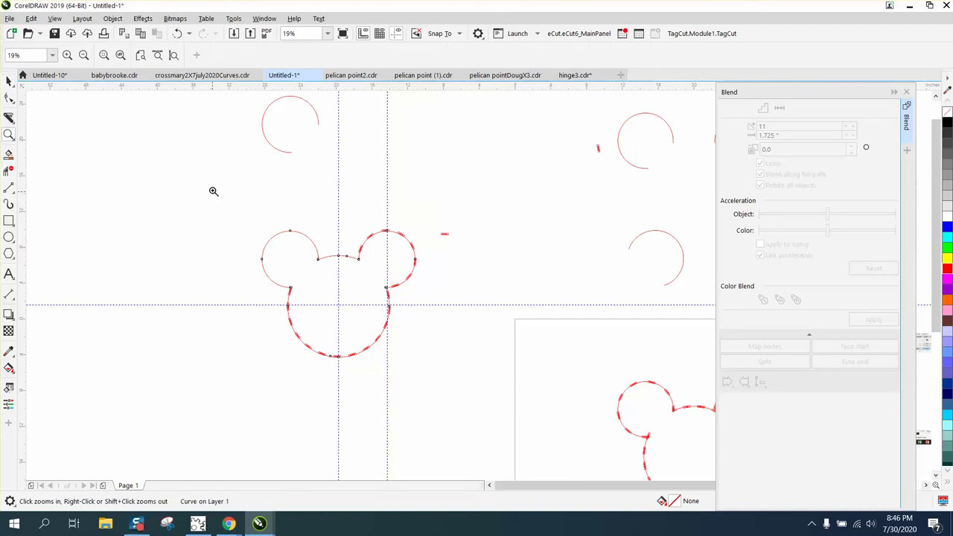
pyautogui.moveTo(213, 192); pyautogui.dragTo(479, 363)
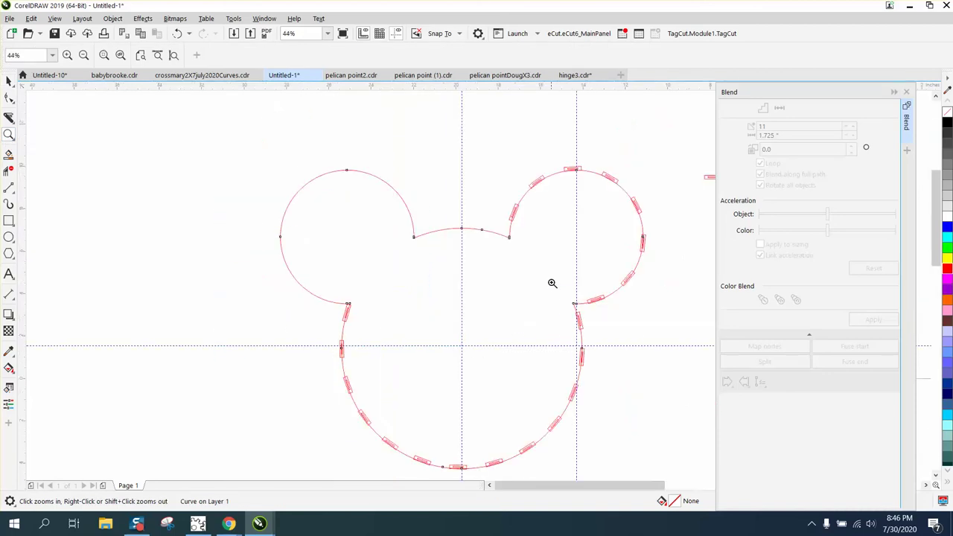
pyautogui.moveTo(552, 283); pyautogui.dragTo(641, 343)
pyautogui.click(9, 81)
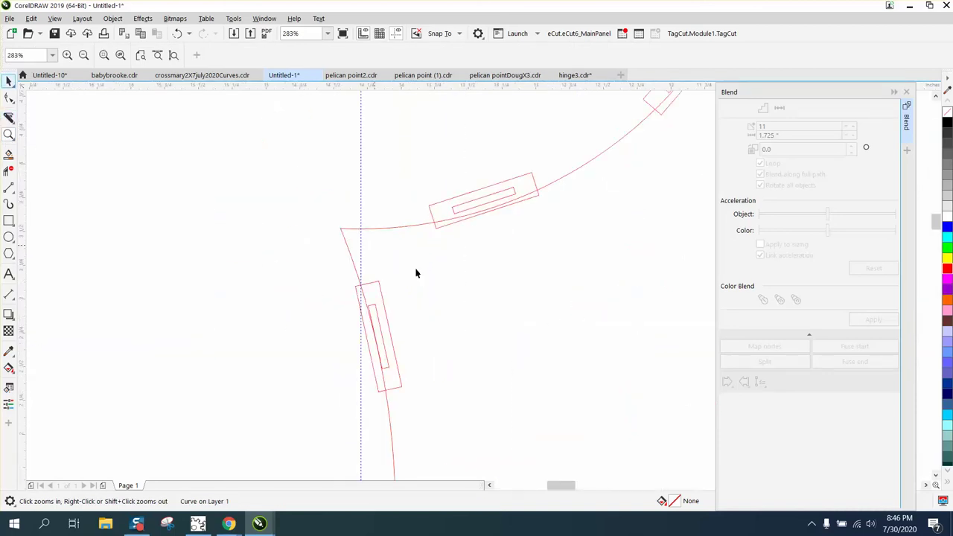
pyautogui.click(458, 282)
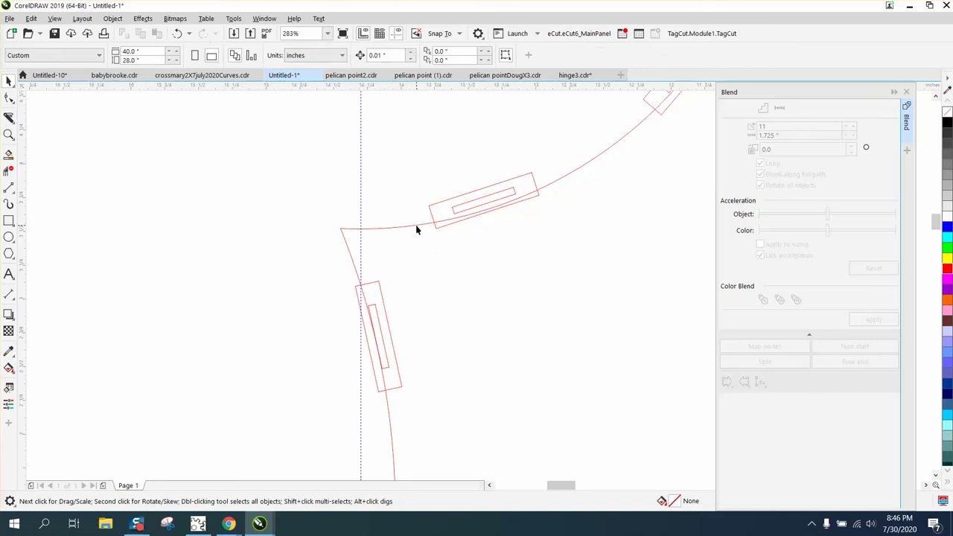
pyautogui.click(415, 226)
pyautogui.click(423, 231)
pyautogui.moveTo(422, 229); pyautogui.dragTo(421, 221)
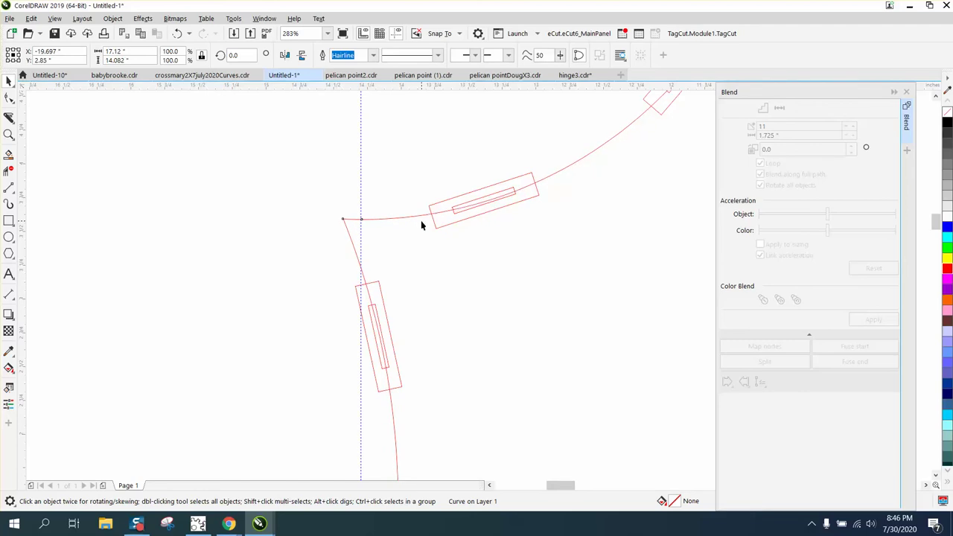
# Zoom in on the left ear-to-face joint to check the outline's alignment with the tags.
pyautogui.scroll(-5, 421, 220)
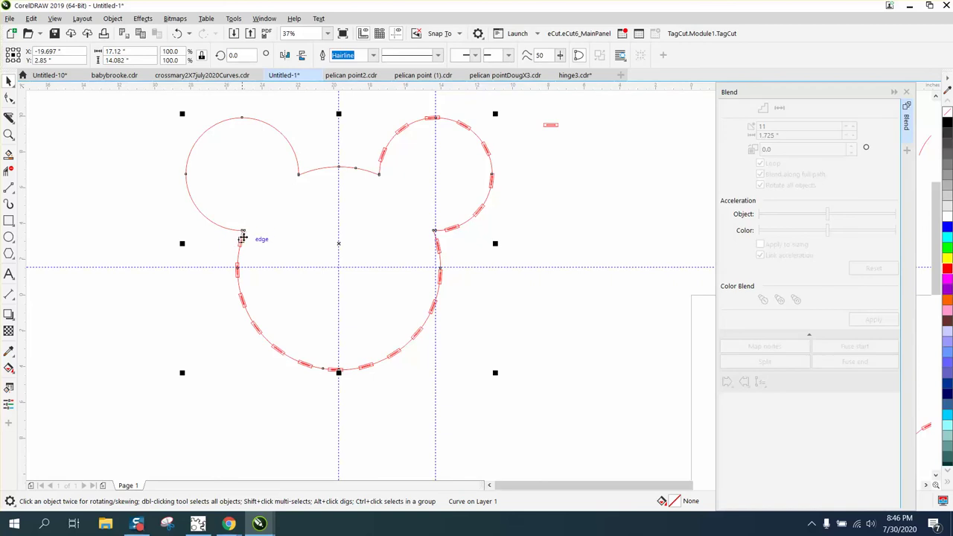
pyautogui.click(8, 135)
pyautogui.moveTo(216, 201); pyautogui.dragTo(311, 263)
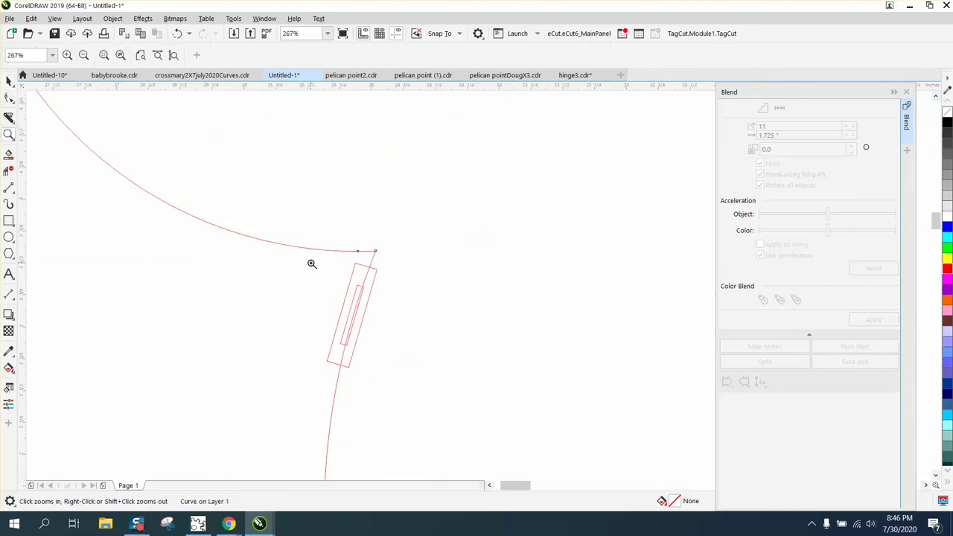
pyautogui.scroll(-2, 386, 260)
pyautogui.scroll(-1, 663, 259)
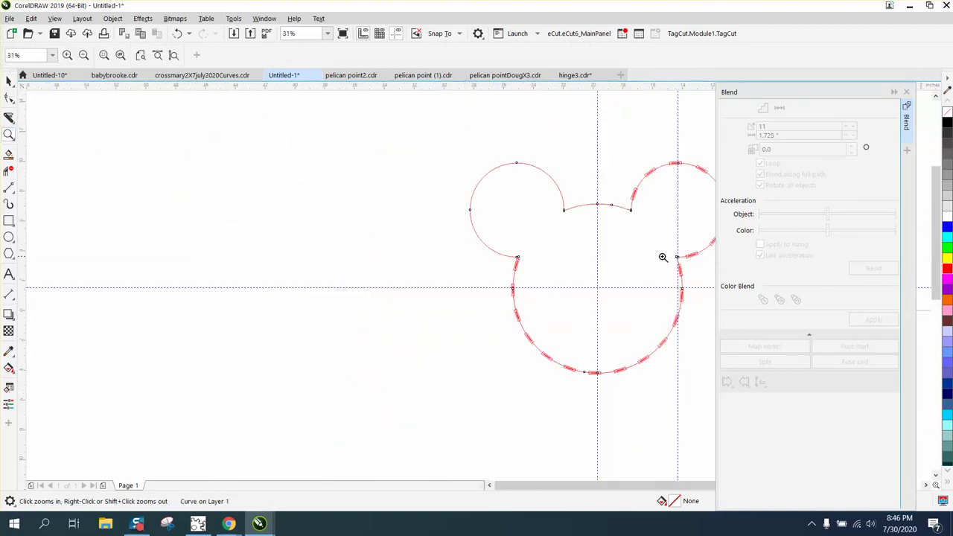
pyautogui.scroll(4, 708, 276)
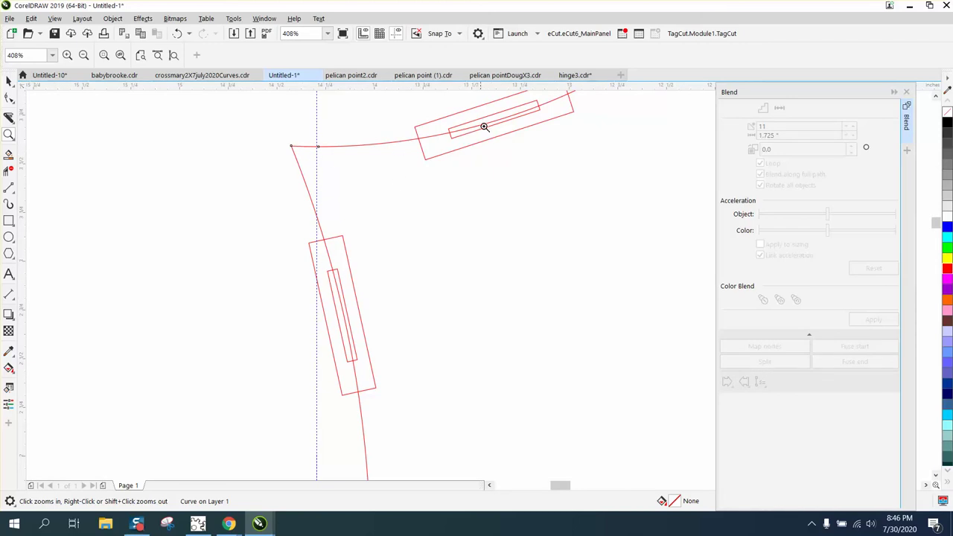
pyautogui.scroll(-6, 438, 141)
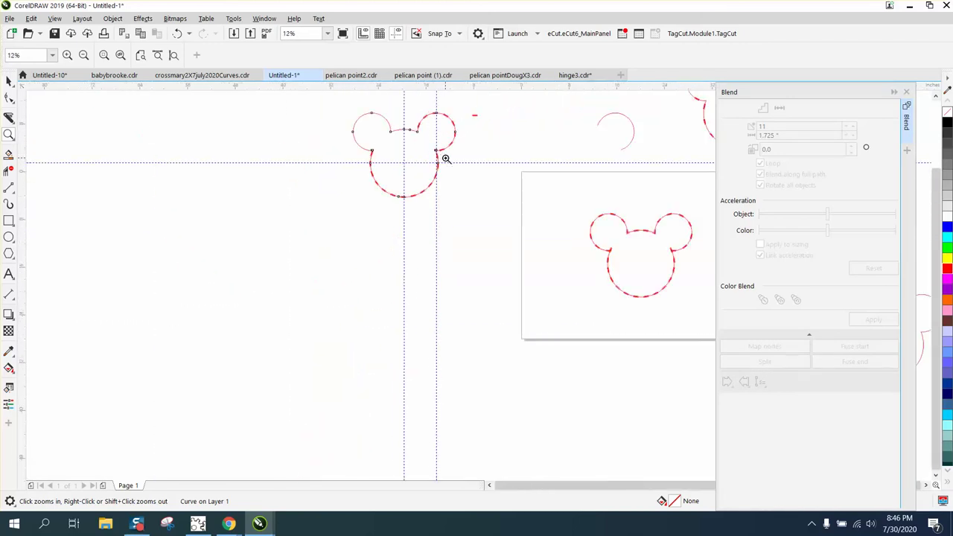
pyautogui.scroll(3, 494, 149)
pyautogui.scroll(2, 383, 236)
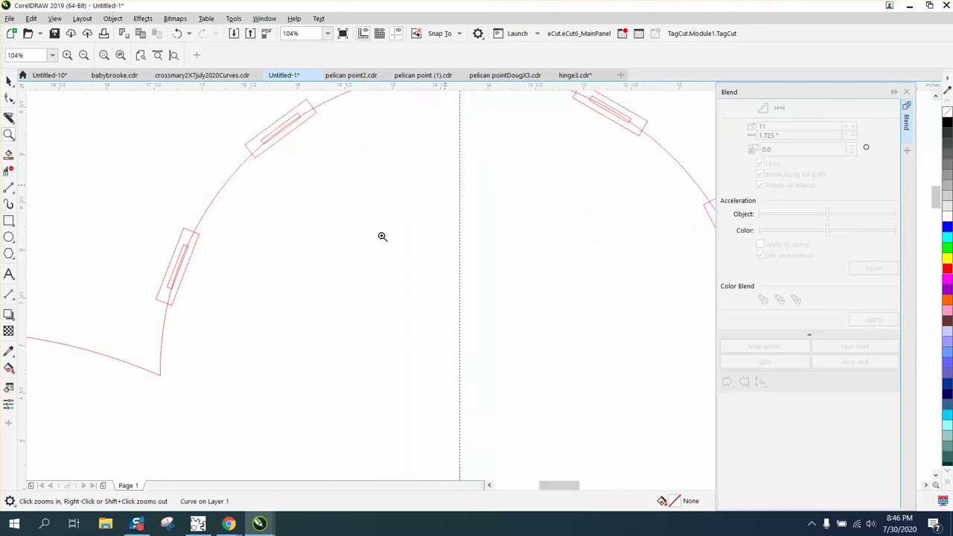
pyautogui.scroll(-2, 275, 251)
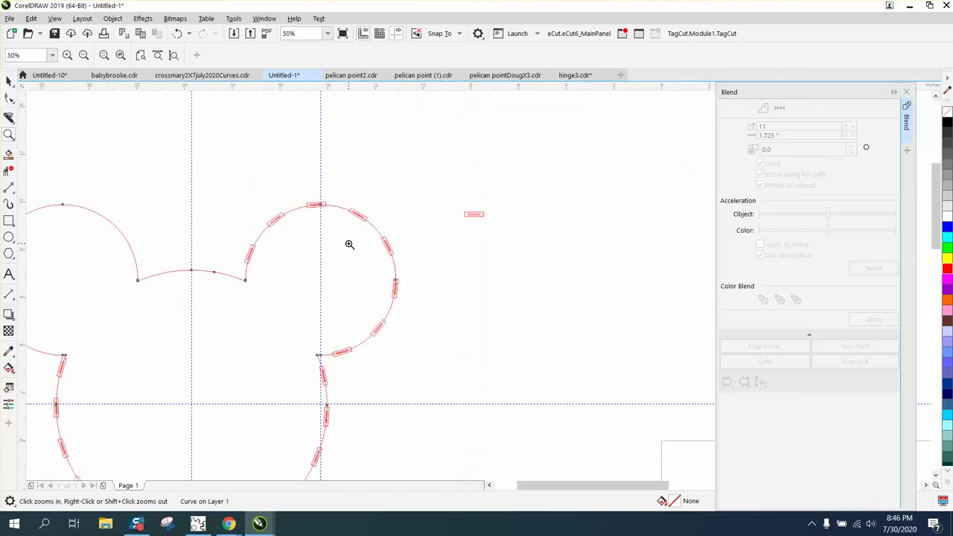